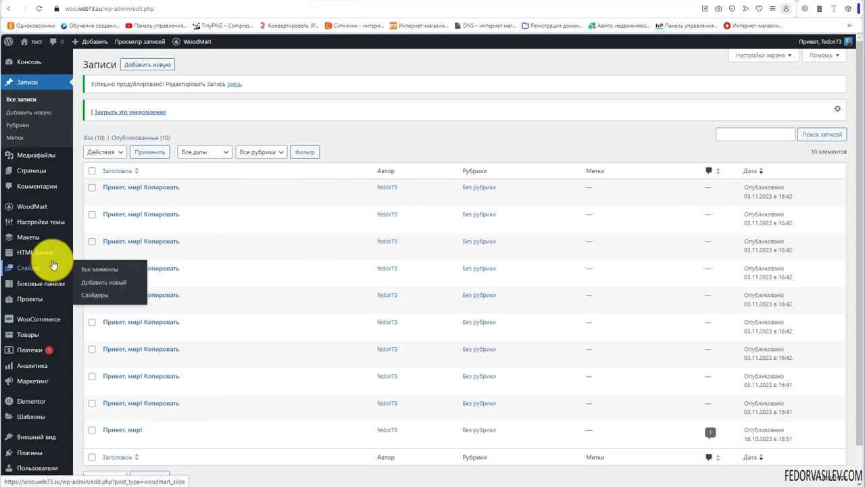
# Create a new page titled "Блог" and publish it
pyautogui.moveTo(58, 255)
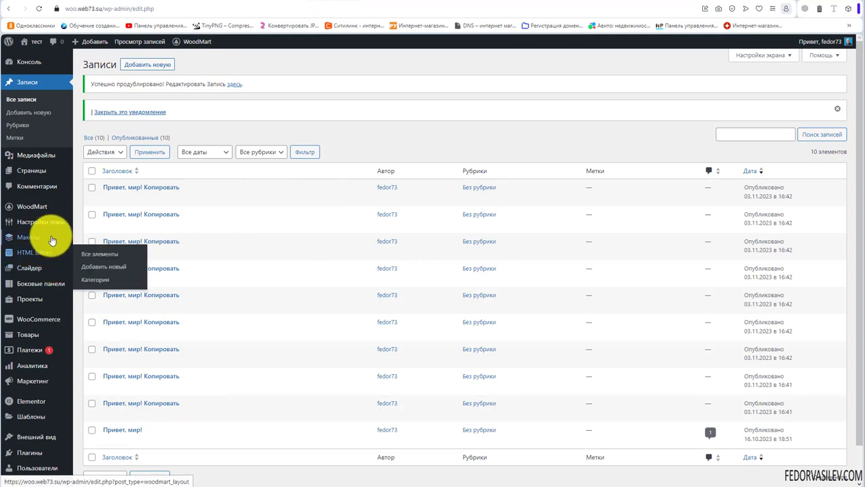
pyautogui.click(108, 177)
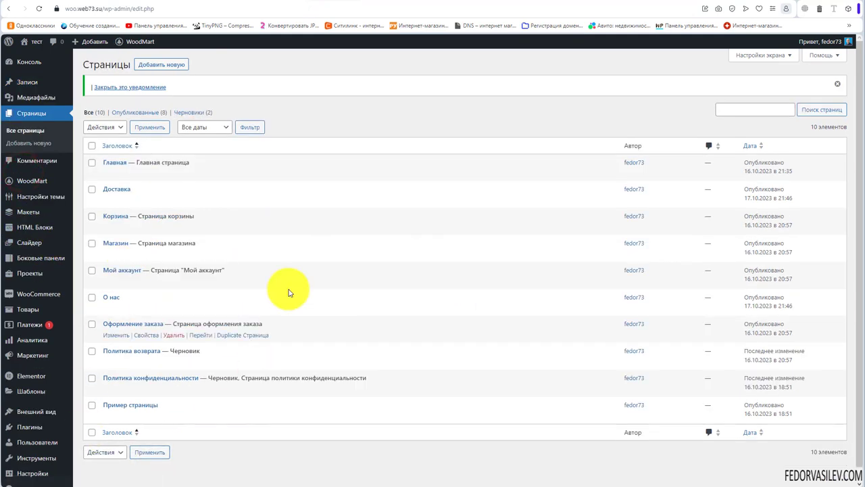
pyautogui.click(156, 65)
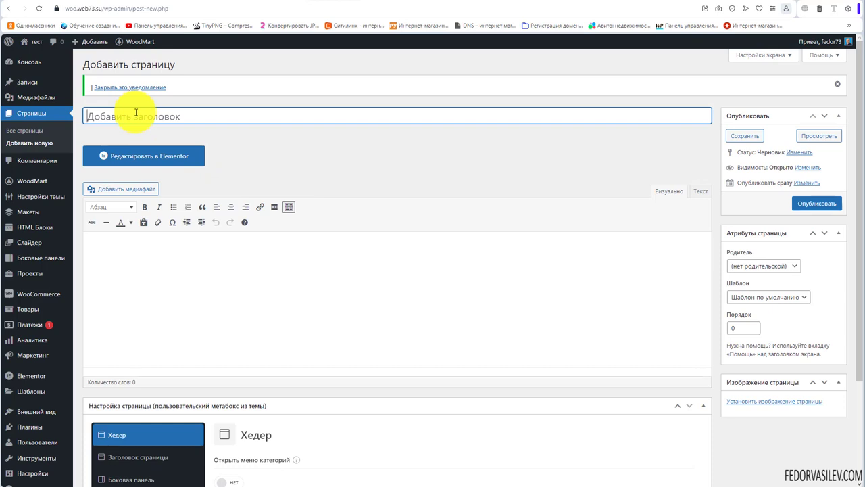
pyautogui.write('Блог')
pyautogui.click(799, 202)
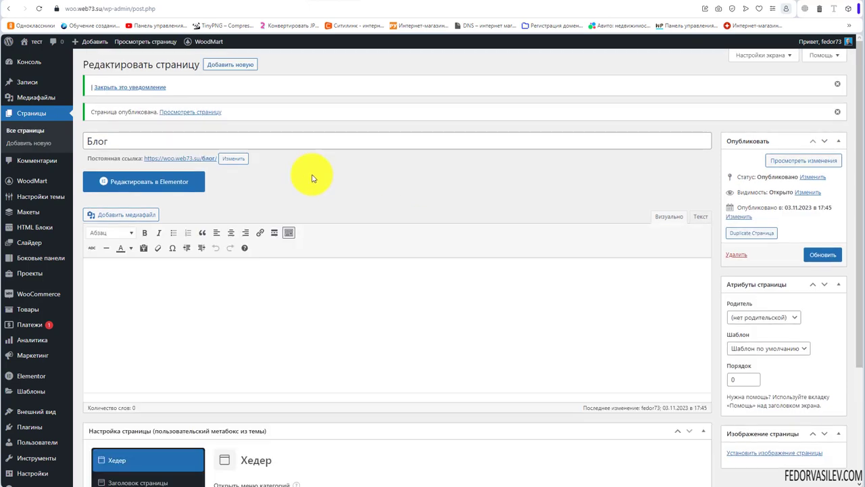
# Open the site's navigation menu editor under the appearance settings
pyautogui.moveTo(36, 417)
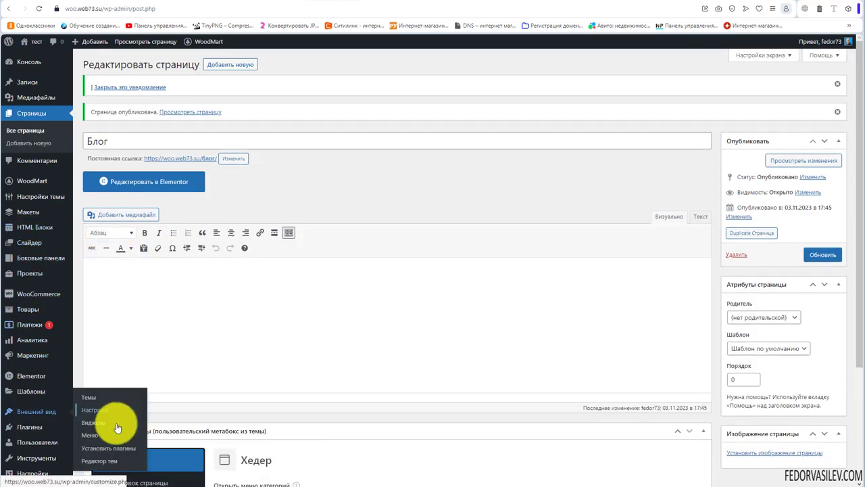
pyautogui.click(86, 436)
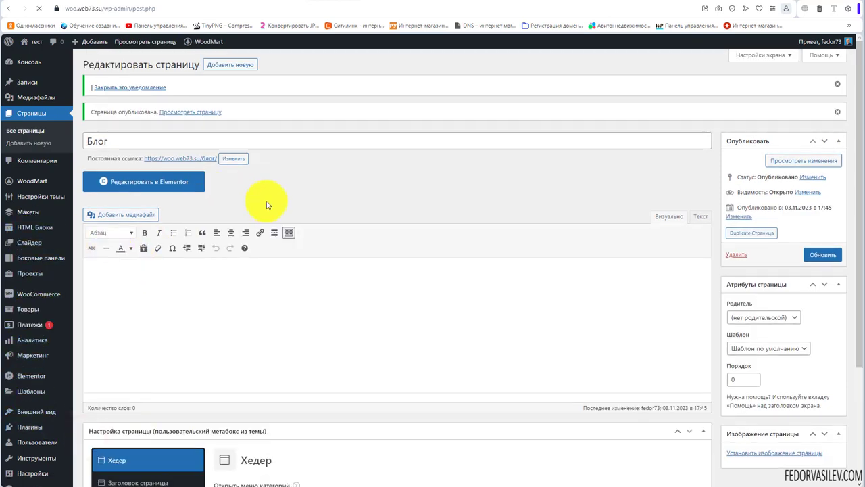
pyautogui.scroll(-2, 328, 203)
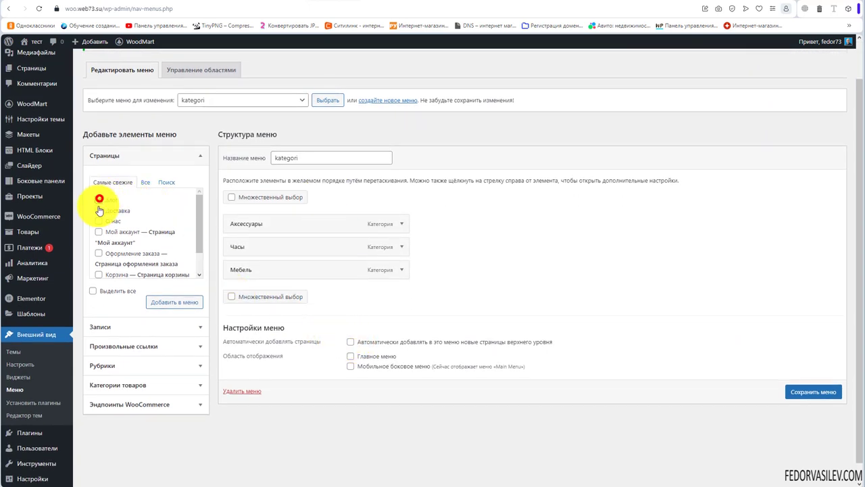
pyautogui.click(184, 303)
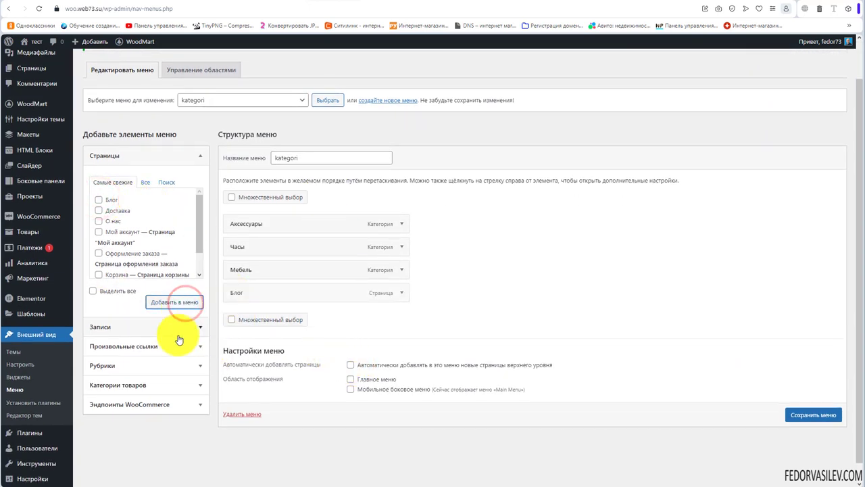
pyautogui.moveTo(313, 160); pyautogui.dragTo(264, 160)
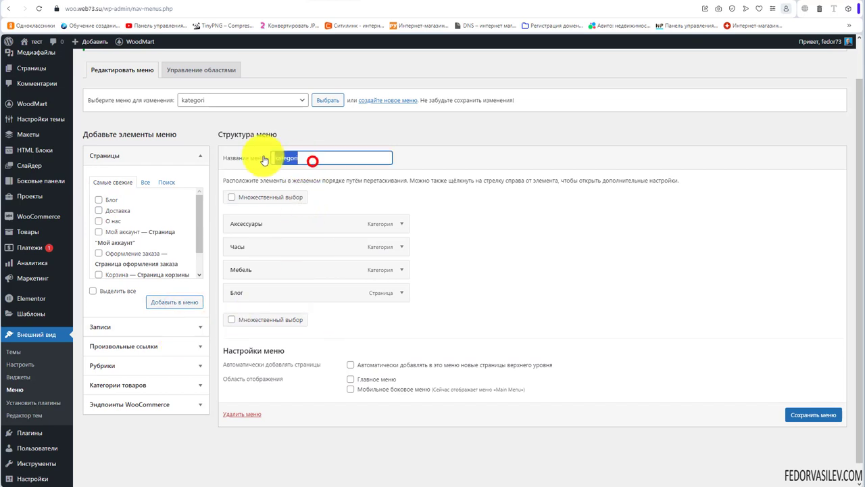
# Load the Main Menu for editing, leaving the kategori menu without saving it
pyautogui.click(304, 100)
pyautogui.click(245, 120)
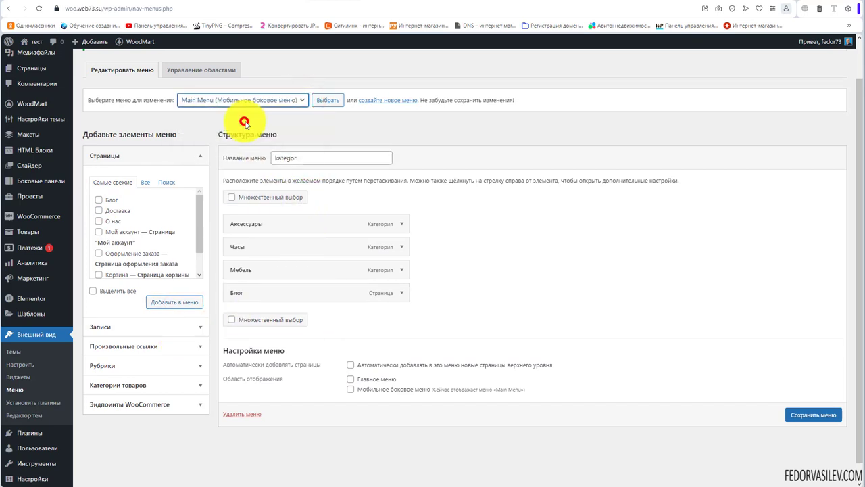
pyautogui.click(324, 101)
pyautogui.click(457, 58)
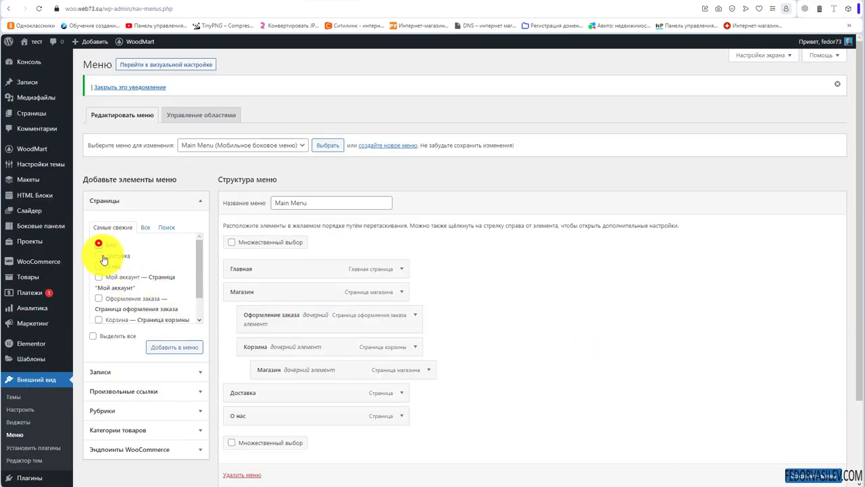
# Add the Блог page to the Main Menu and save the menu
pyautogui.click(99, 243)
pyautogui.scroll(-1, 483, 332)
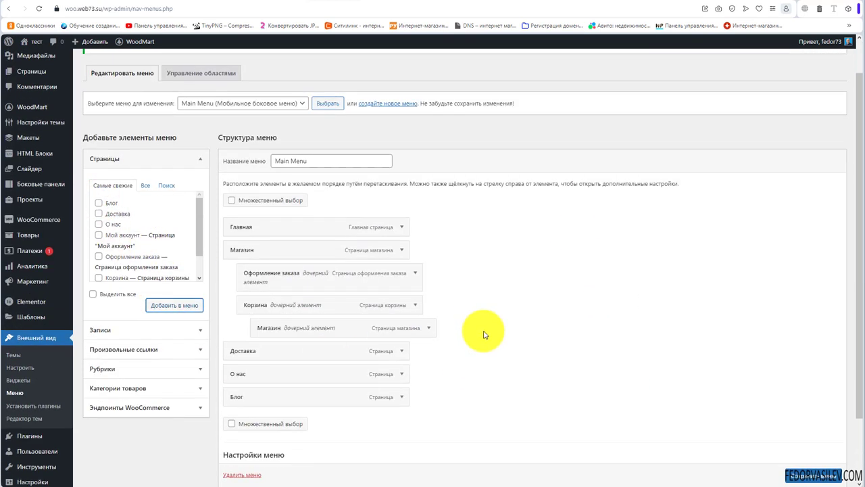
pyautogui.scroll(-1, 777, 466)
pyautogui.click(784, 473)
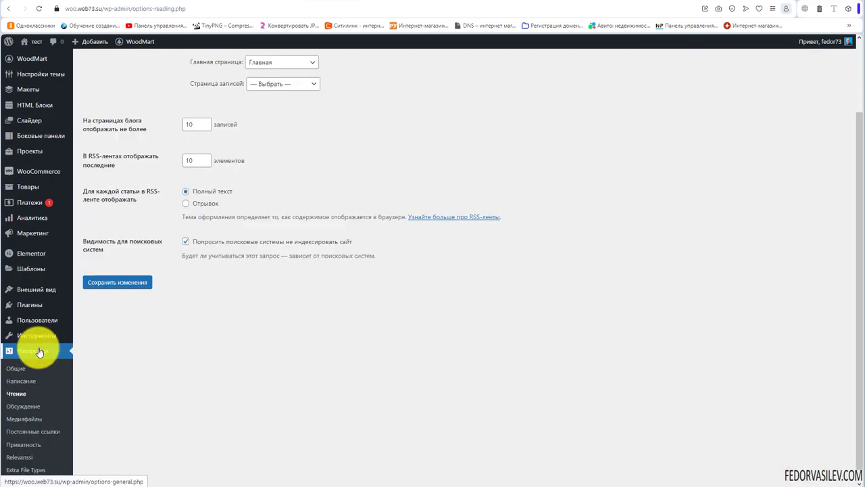
# Set the posts page (Страница записей) to Блог in the reading settings
pyautogui.scroll(2, 290, 394)
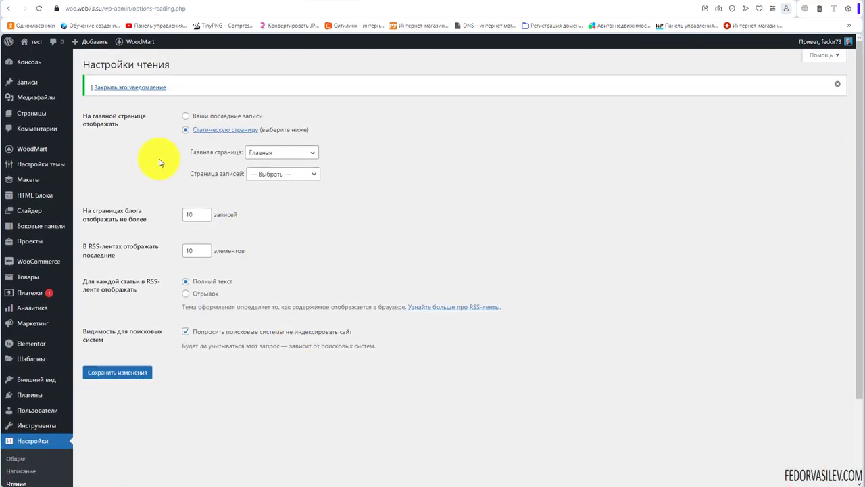
pyautogui.click(293, 173)
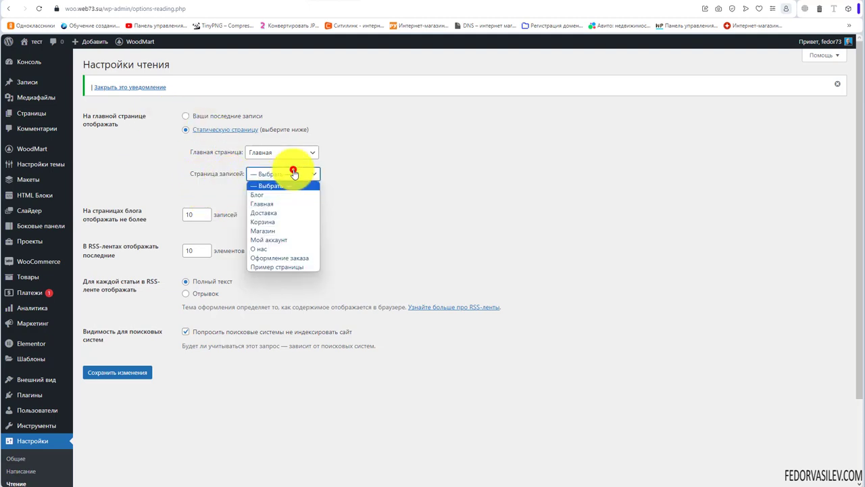
pyautogui.click(262, 196)
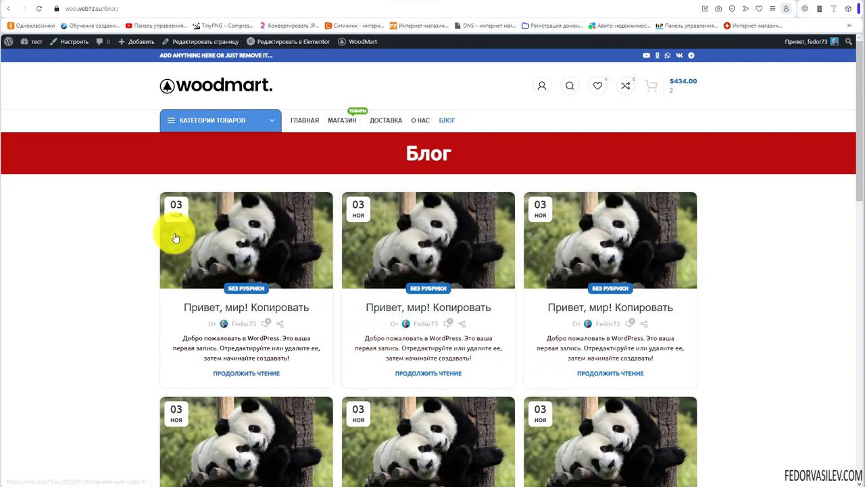
# Look through the post grid on the live Блог page, and open the first post to examine its content, sharing links and comment form
pyautogui.scroll(-5, 493, 290)
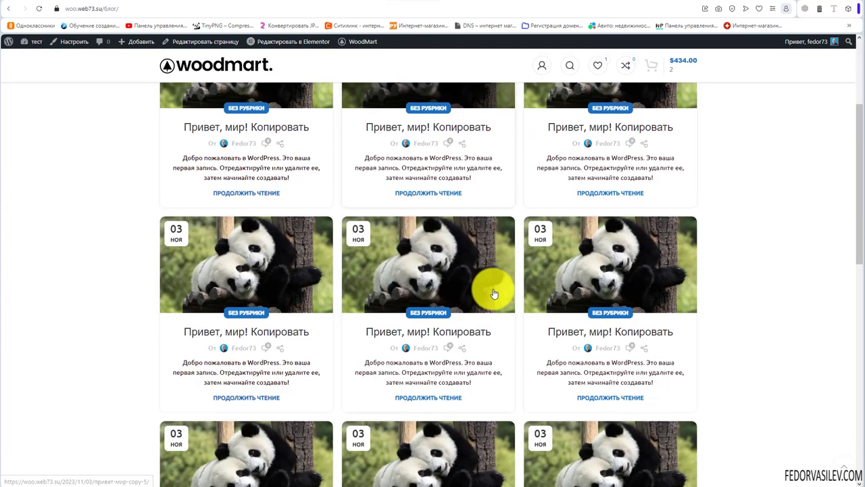
pyautogui.scroll(-5, 476, 277)
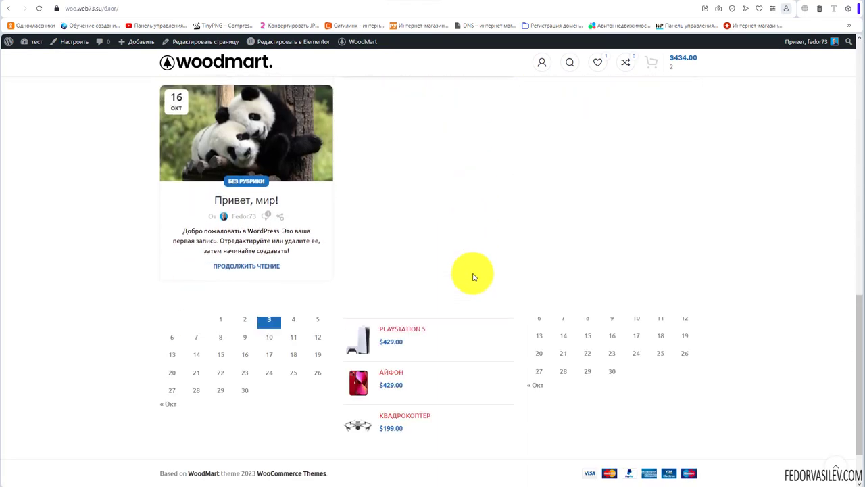
pyautogui.scroll(10, 473, 278)
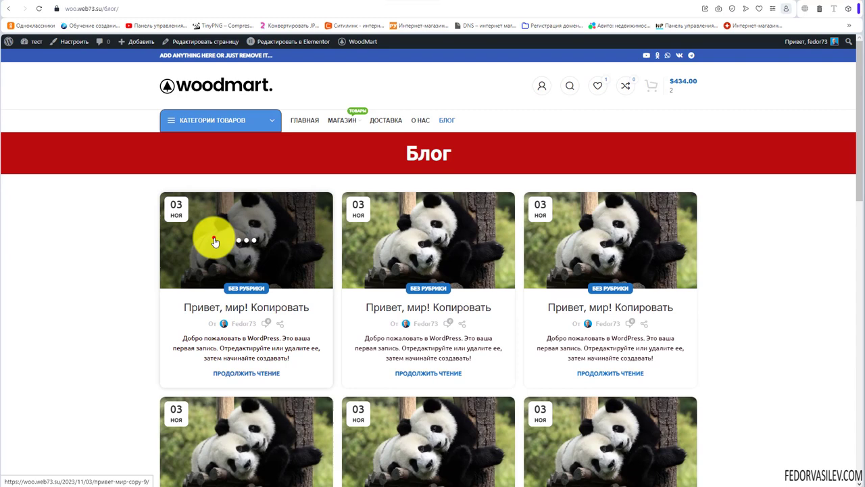
pyautogui.click(214, 238)
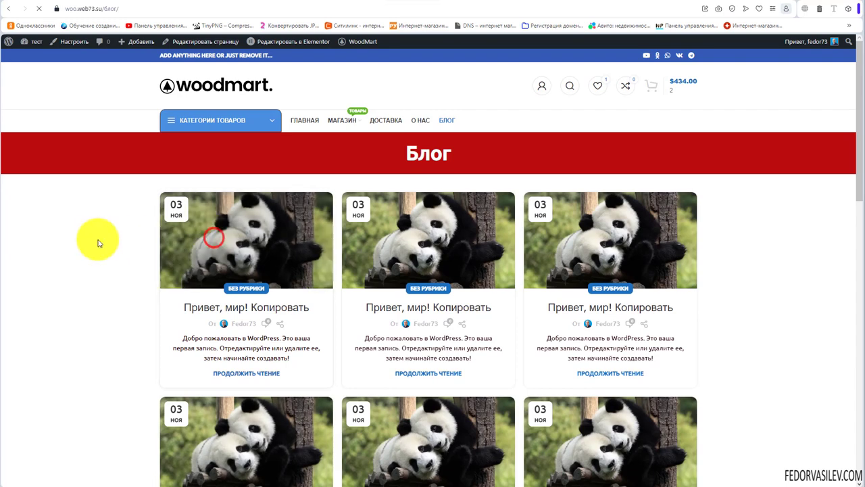
pyautogui.scroll(-5, 103, 239)
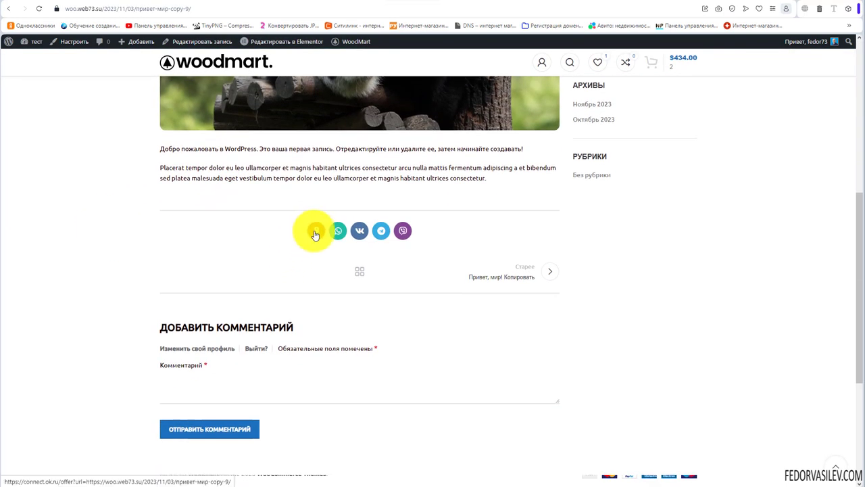
pyautogui.scroll(-3, 396, 216)
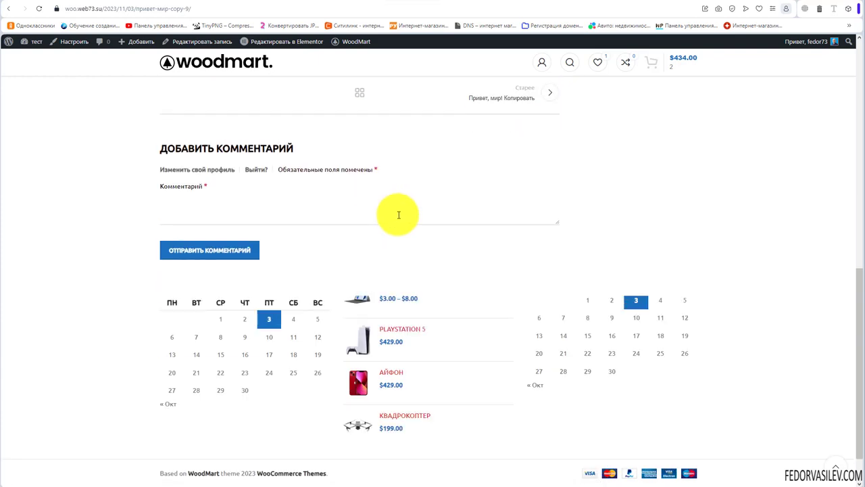
pyautogui.scroll(4, 448, 304)
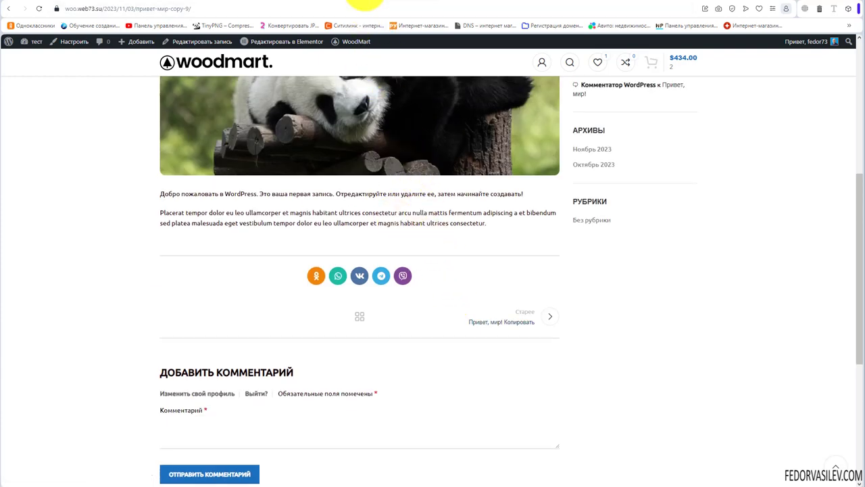
# In the theme settings' Блог section, choose the blog layout with the sidebar to the right of the content
pyautogui.click(365, 5)
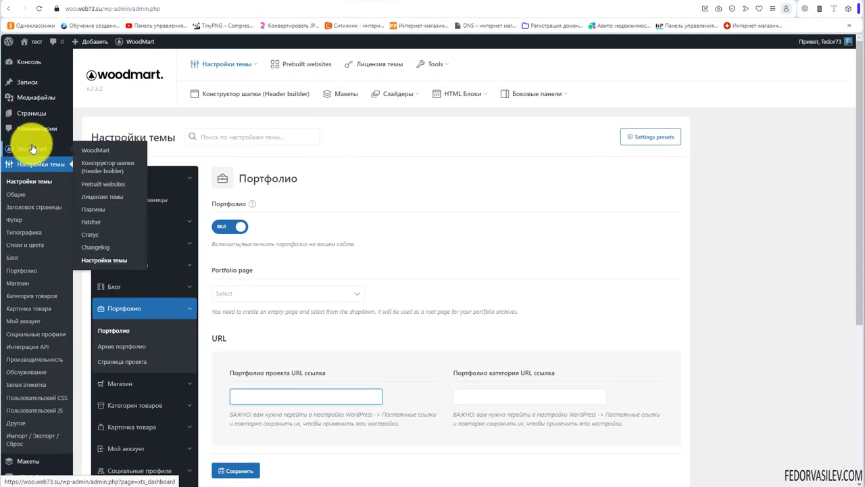
pyautogui.scroll(-1, 373, 216)
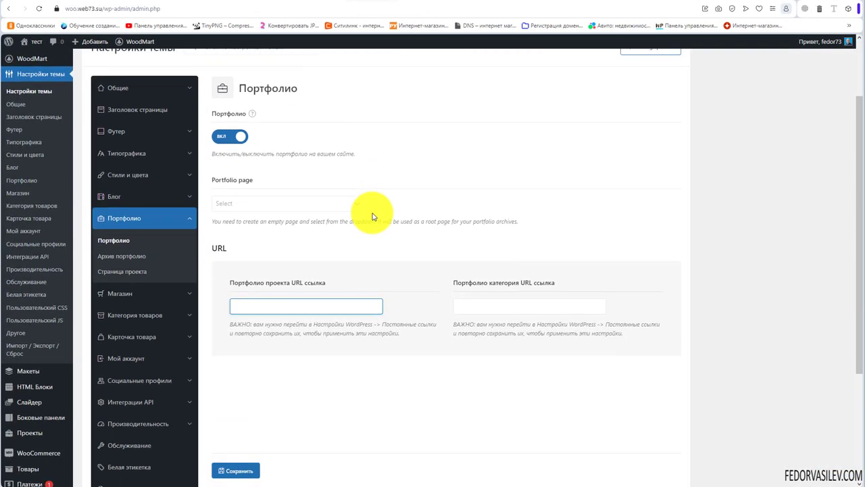
pyautogui.click(127, 197)
pyautogui.scroll(1, 392, 245)
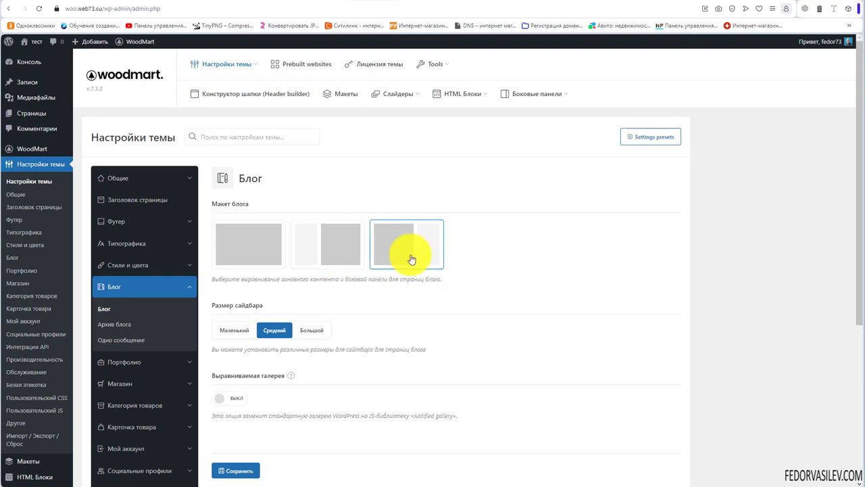
pyautogui.click(265, 245)
pyautogui.click(411, 237)
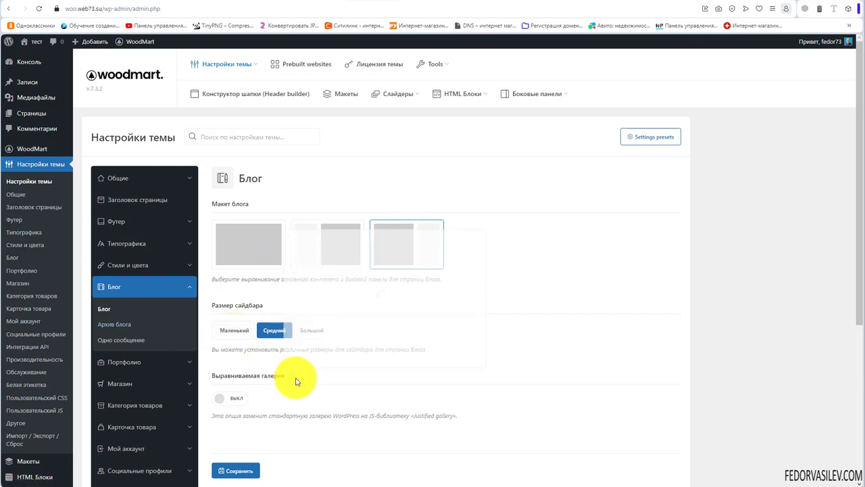
# Turn on the justified gallery option (Выравниваемая галерея) for the blog and save the theme settings
pyautogui.moveTo(292, 379)
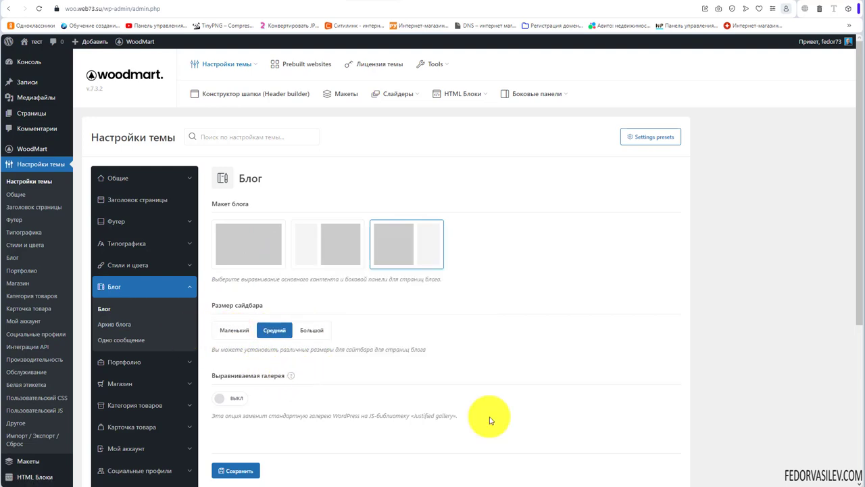
pyautogui.click(295, 379)
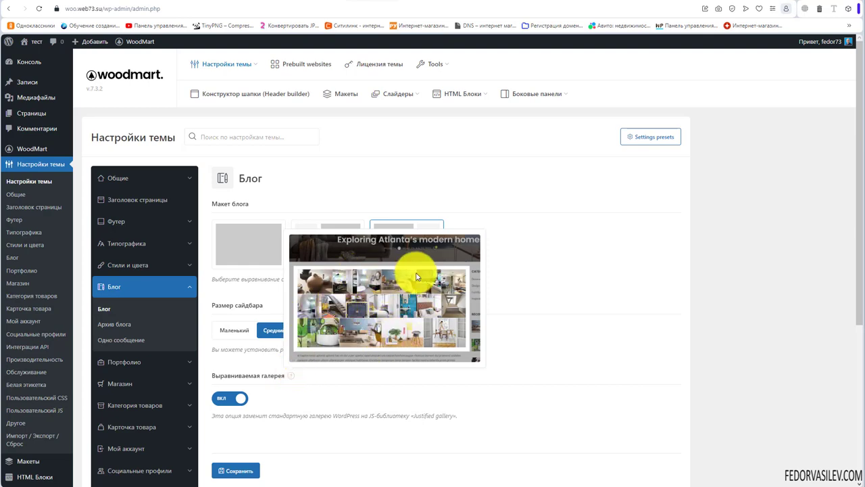
pyautogui.scroll(-2, 521, 290)
pyautogui.click(233, 471)
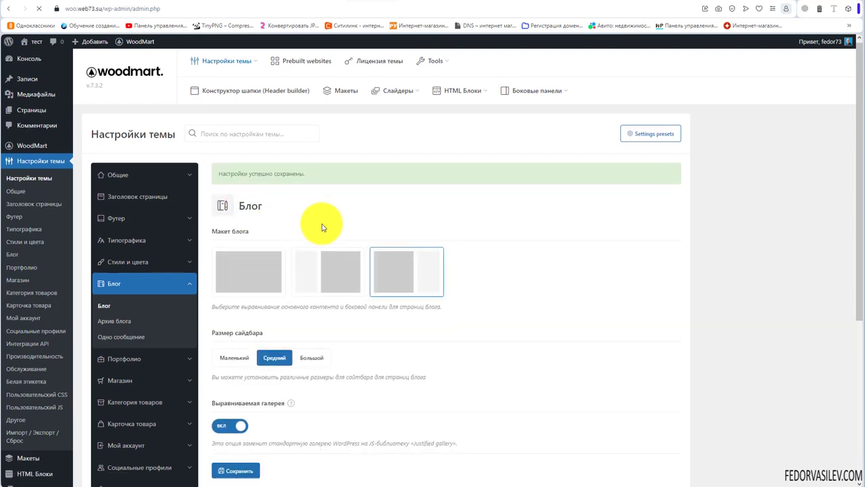
# Open the blog archive settings (Архив блога) and examine how the posts are laid out on the live Блог page
pyautogui.click(115, 280)
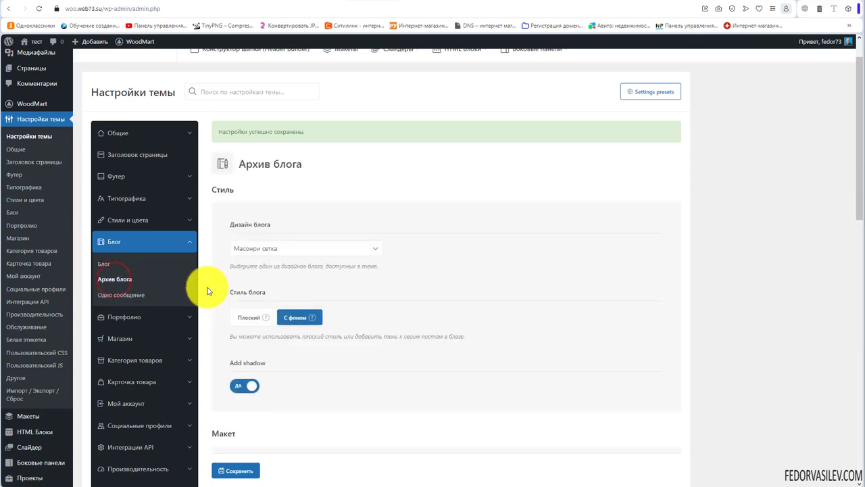
pyautogui.click(411, 1)
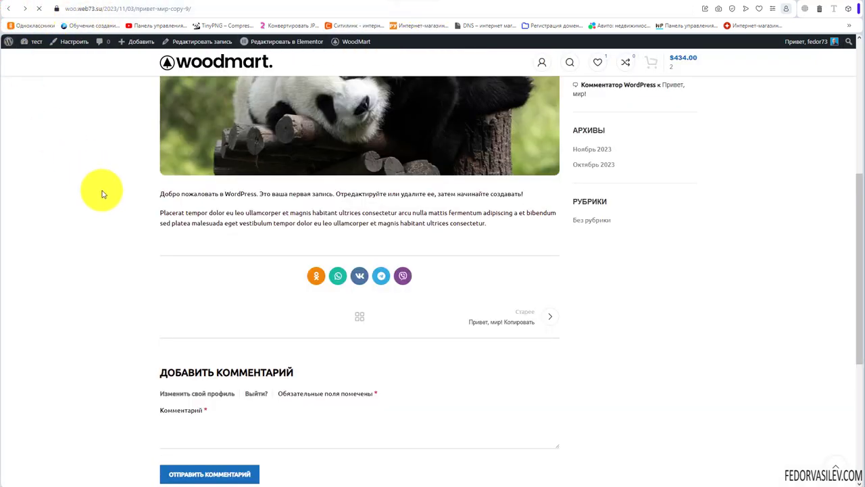
pyautogui.scroll(-3, 662, 263)
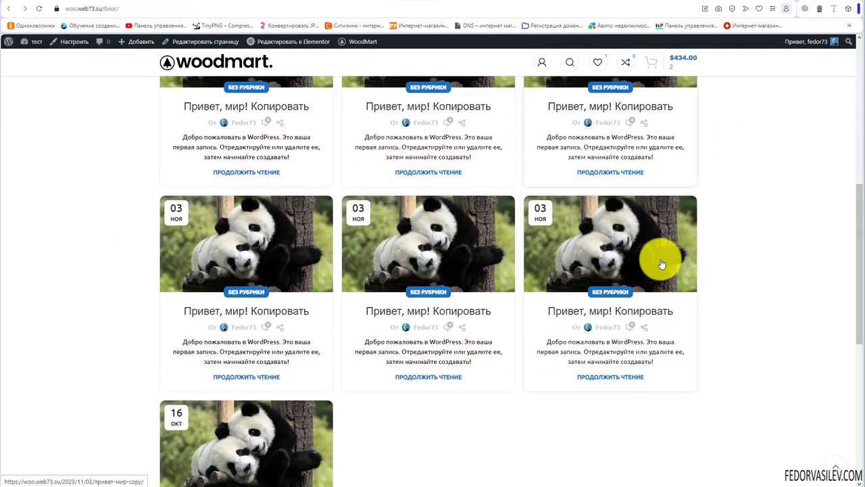
pyautogui.scroll(-3, 662, 264)
pyautogui.scroll(5, 611, 326)
# In the blog archive settings, set the blog design (Дизайн блога) to Альтернатива по умолчанию and save
pyautogui.hotkey('ctrl', 'shift', 'Tab')
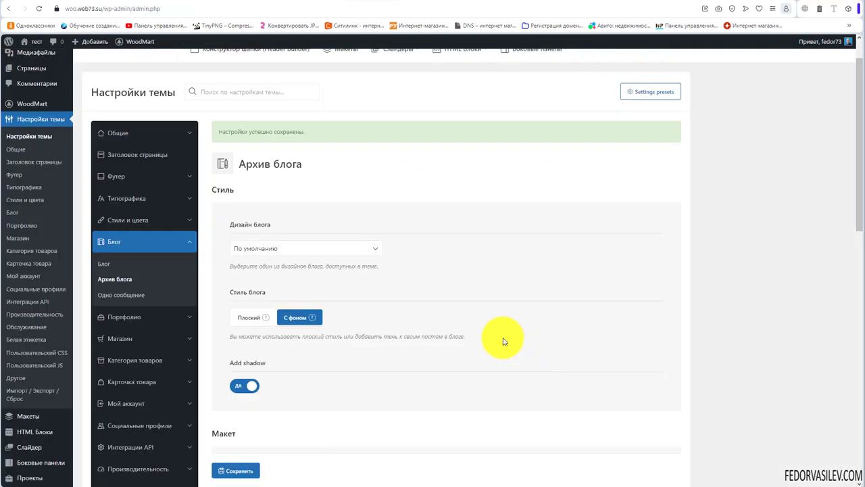
pyautogui.click(354, 249)
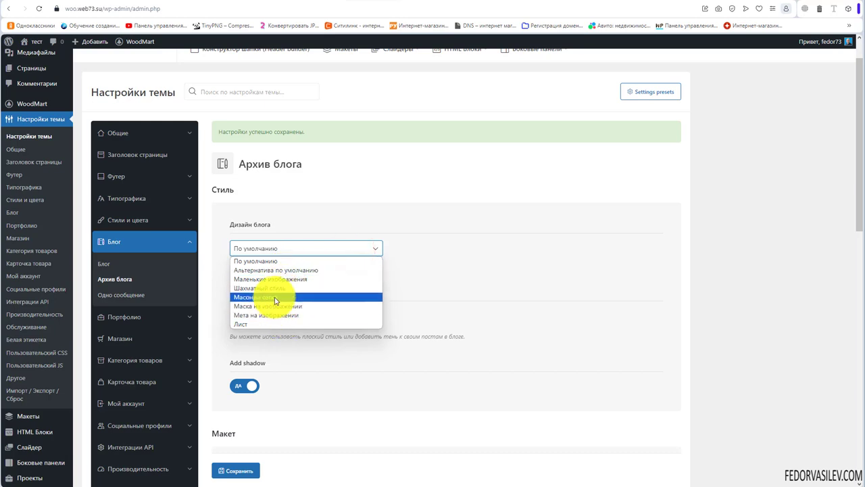
pyautogui.click(272, 270)
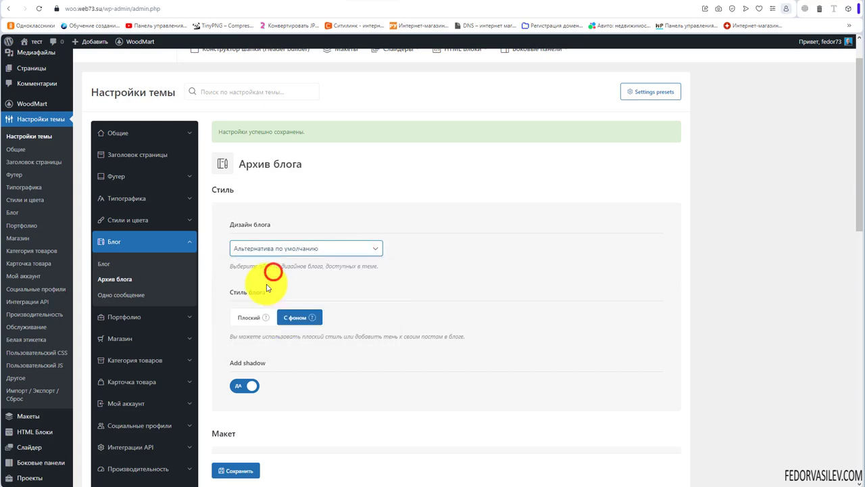
pyautogui.click(253, 473)
# Reload the live Блог page and examine the post layout, including the images, excerpts, social sharing links and sidebar
pyautogui.hotkey('ctrl', 'Tab')
pyautogui.scroll(-2, 144, 212)
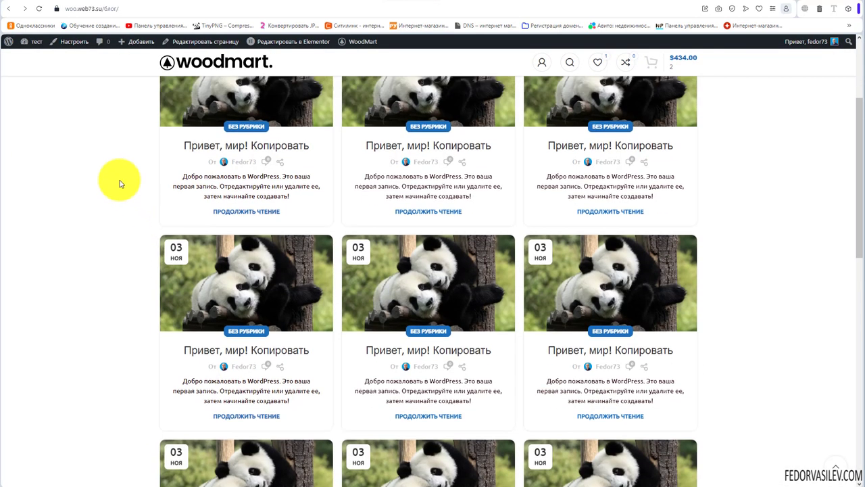
pyautogui.scroll(2, 119, 183)
pyautogui.click(38, 8)
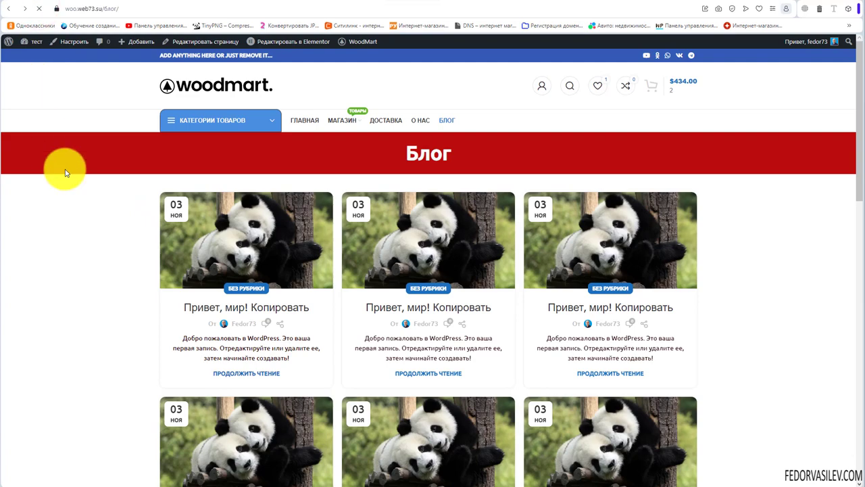
pyautogui.scroll(-5, 77, 162)
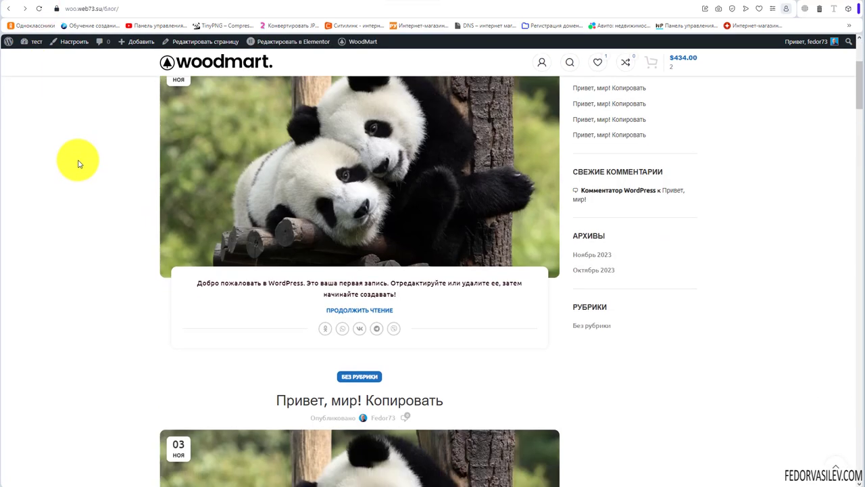
pyautogui.scroll(5, 77, 162)
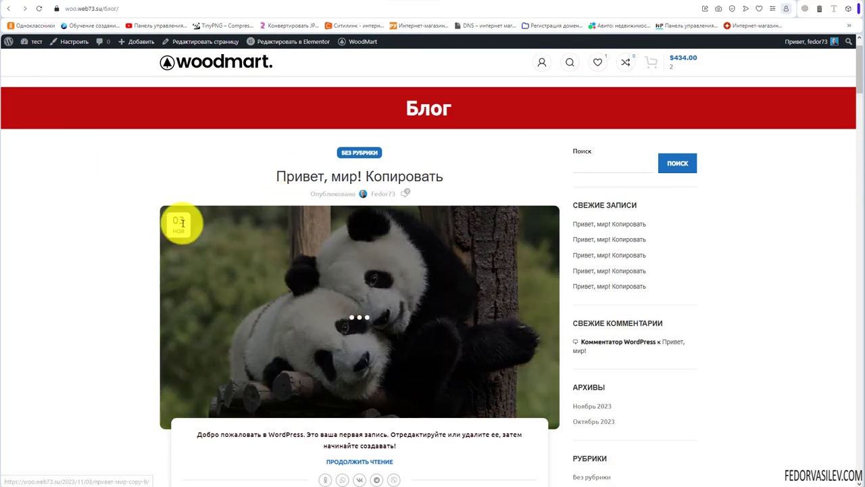
pyautogui.scroll(-2, 343, 343)
pyautogui.scroll(2, 407, 225)
pyautogui.scroll(-10, 406, 225)
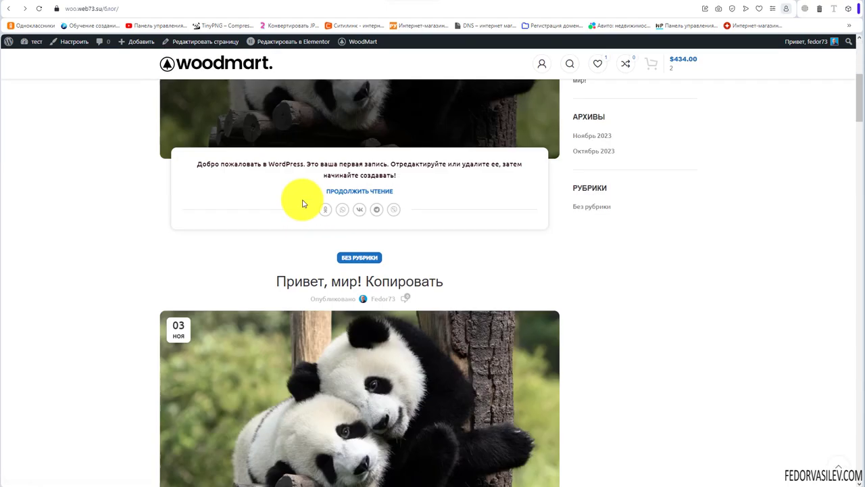
pyautogui.scroll(-12, 296, 223)
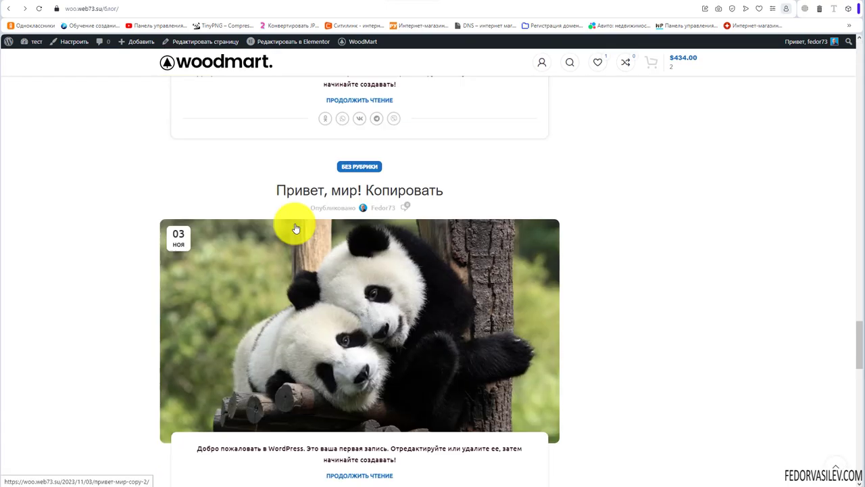
pyautogui.scroll(10, 249, 260)
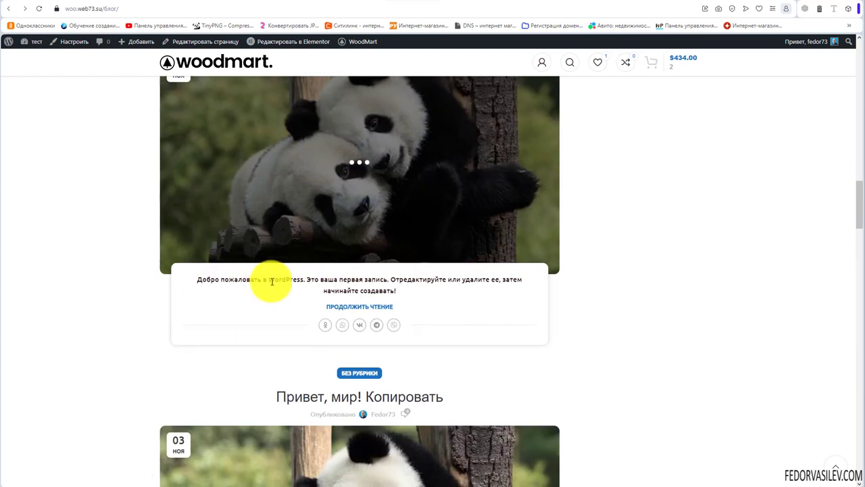
pyautogui.moveTo(272, 279); pyautogui.dragTo(371, 280)
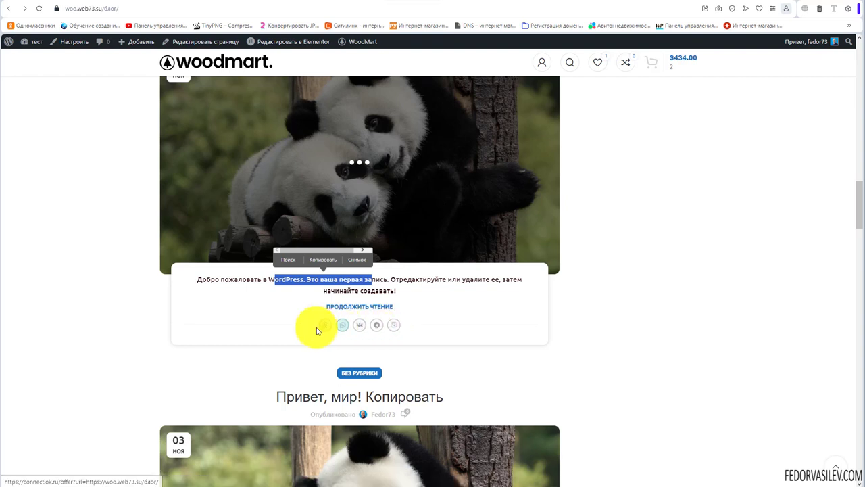
pyautogui.click(358, 327)
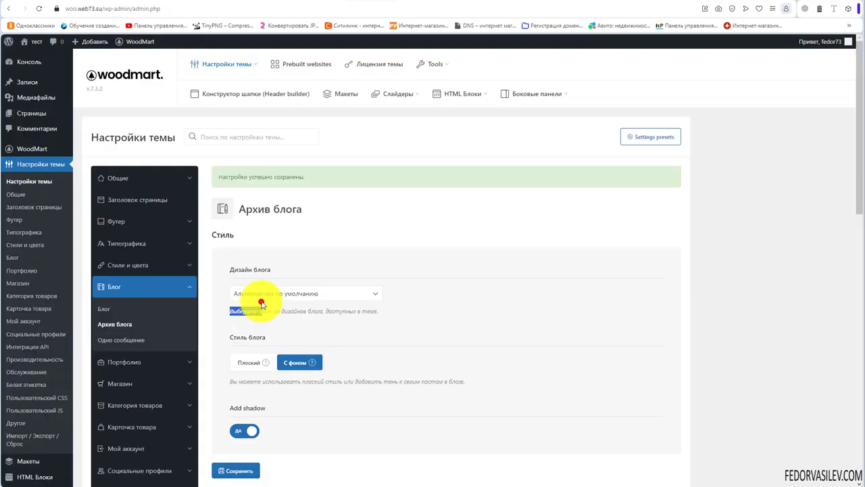
# Set the blog archive design to Лист, turn off Add shadow and save the theme settings
pyautogui.click(265, 291)
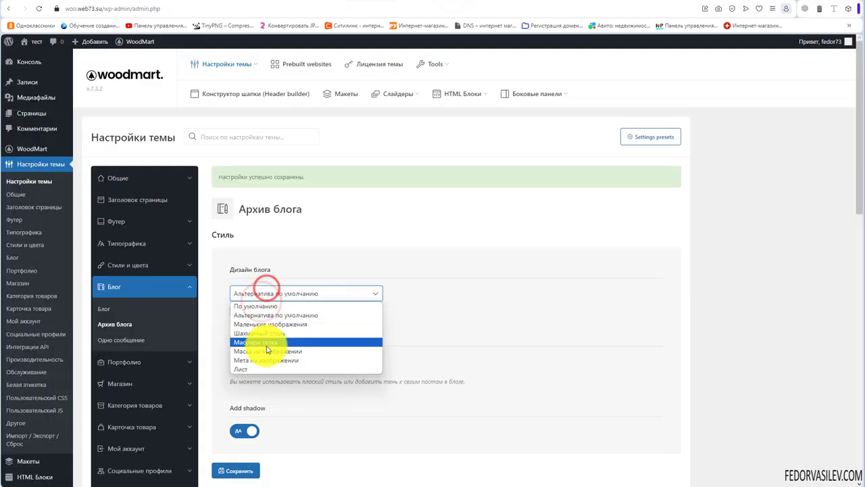
pyautogui.moveTo(251, 370); pyautogui.dragTo(251, 270)
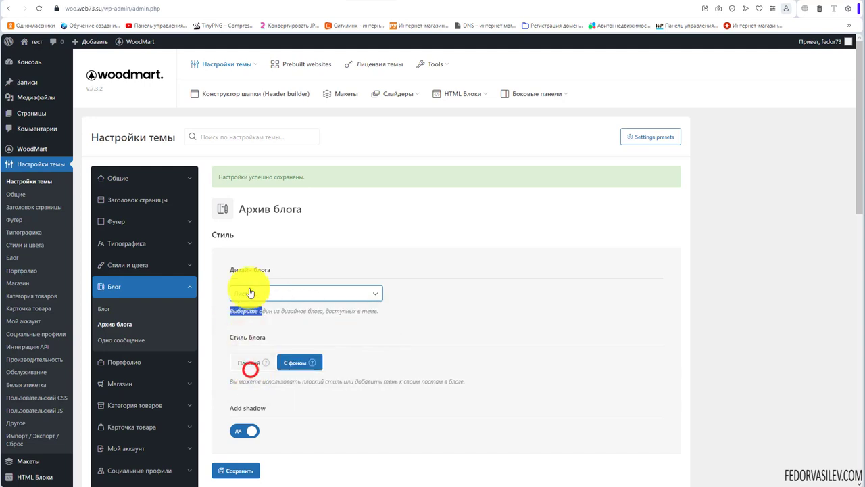
pyautogui.scroll(-1, 387, 324)
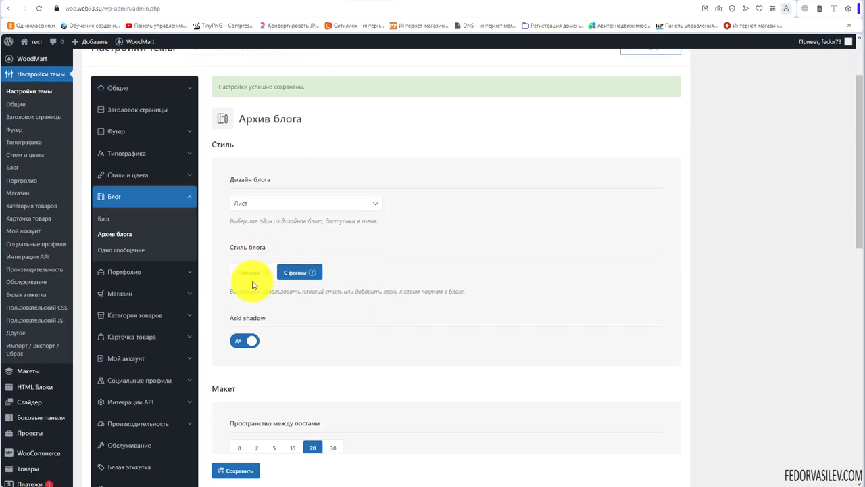
pyautogui.moveTo(314, 277)
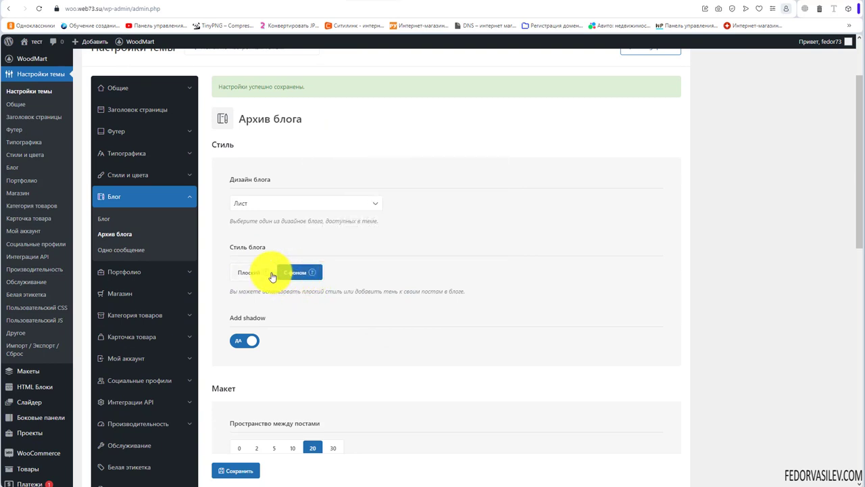
pyautogui.scroll(-1, 372, 324)
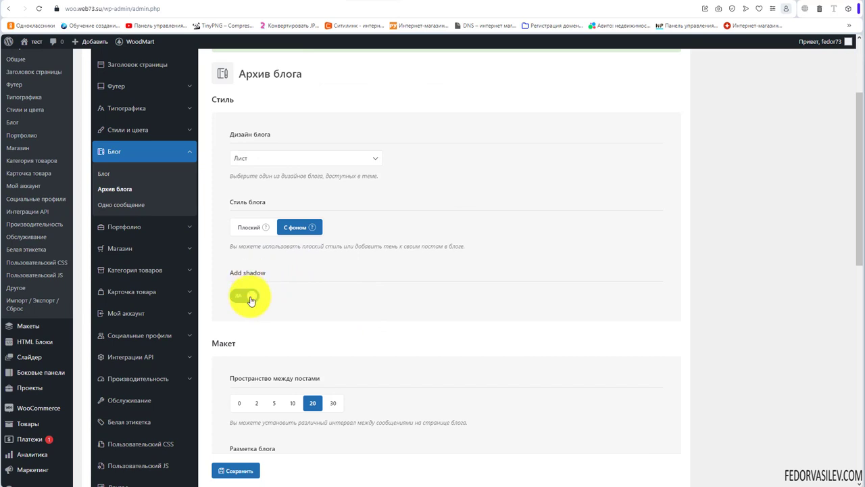
pyautogui.click(236, 297)
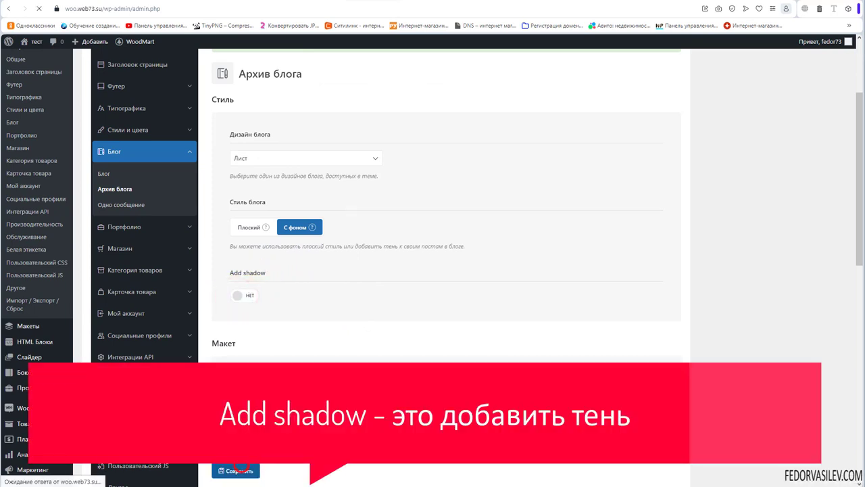
# Look through the live Блог page to check the post list in the Лист design
pyautogui.click(413, 2)
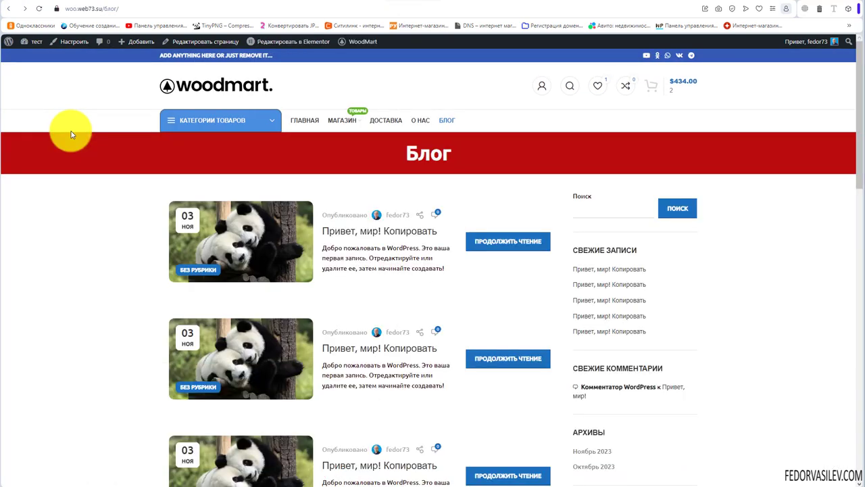
pyautogui.scroll(-8, 69, 131)
pyautogui.scroll(4, 290, 241)
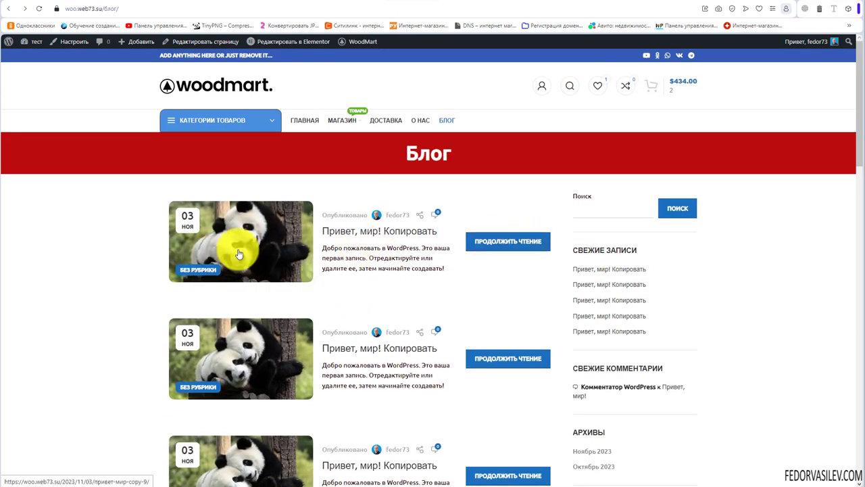
# Set the blog archive design to Масонри сетка with 2 blog columns on desktop
pyautogui.click(373, 9)
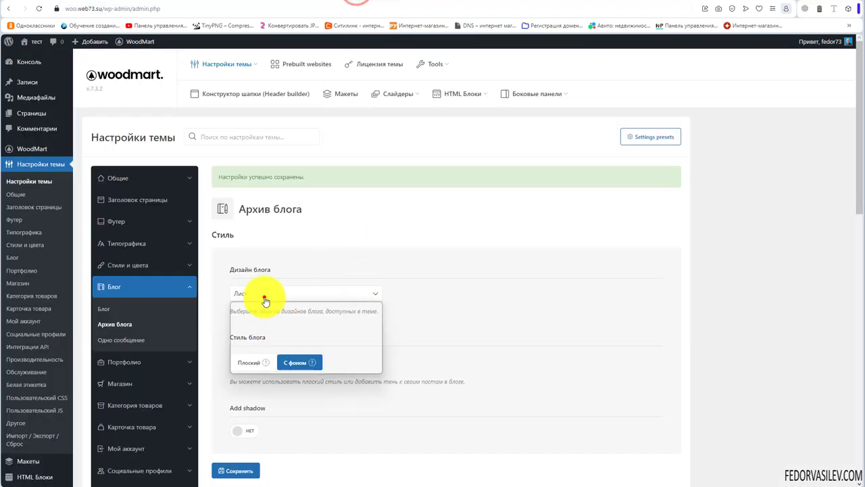
pyautogui.click(263, 295)
pyautogui.click(256, 342)
pyautogui.scroll(-5, 405, 286)
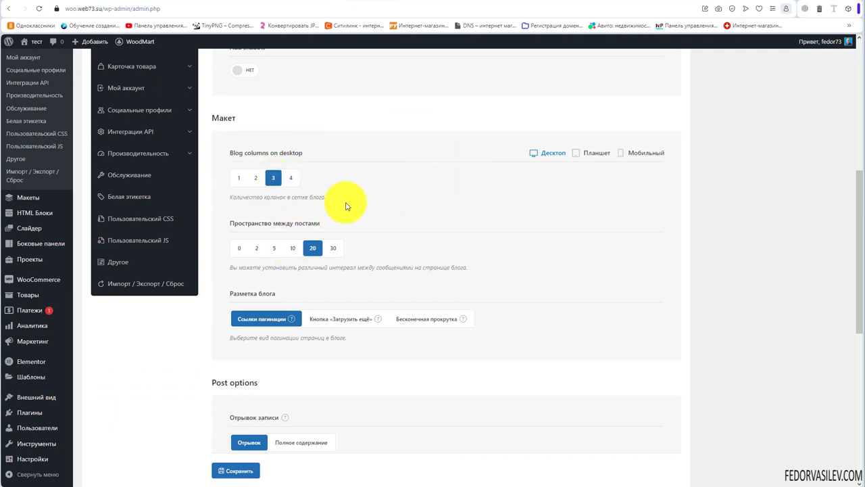
pyautogui.click(255, 180)
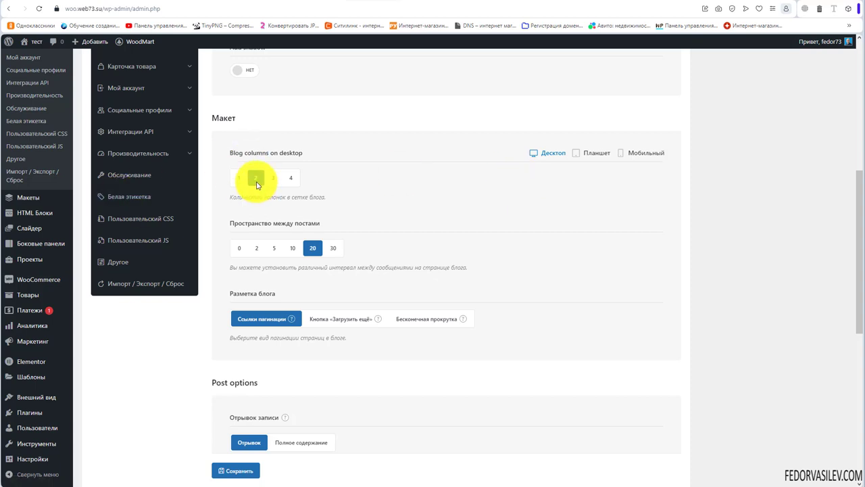
# Set the blog columns on mobile to 1 and the space between posts (Пространство между постами) to 10
pyautogui.click(578, 155)
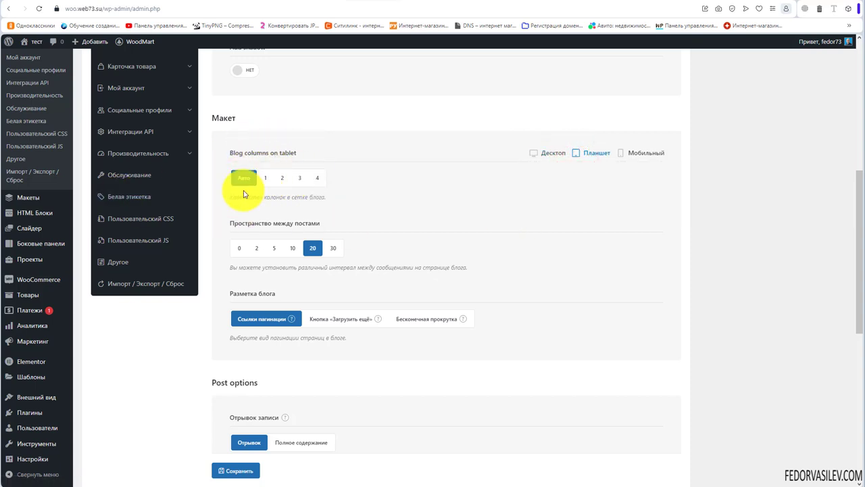
pyautogui.click(630, 155)
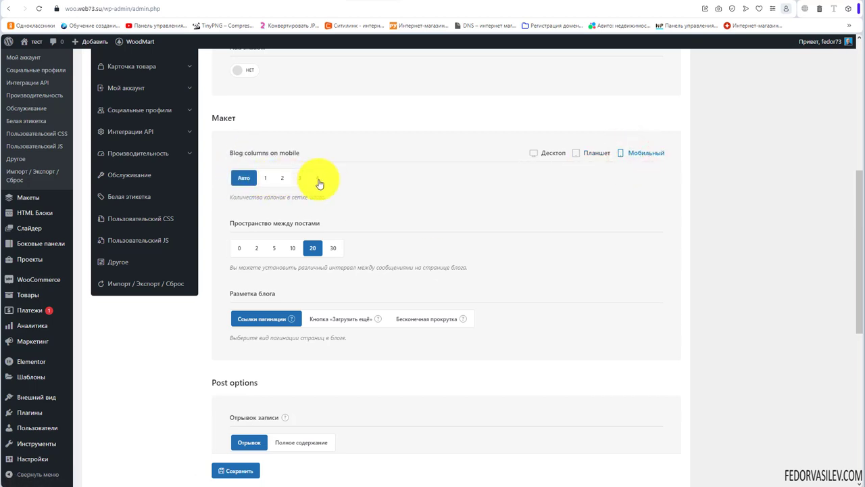
pyautogui.click(266, 177)
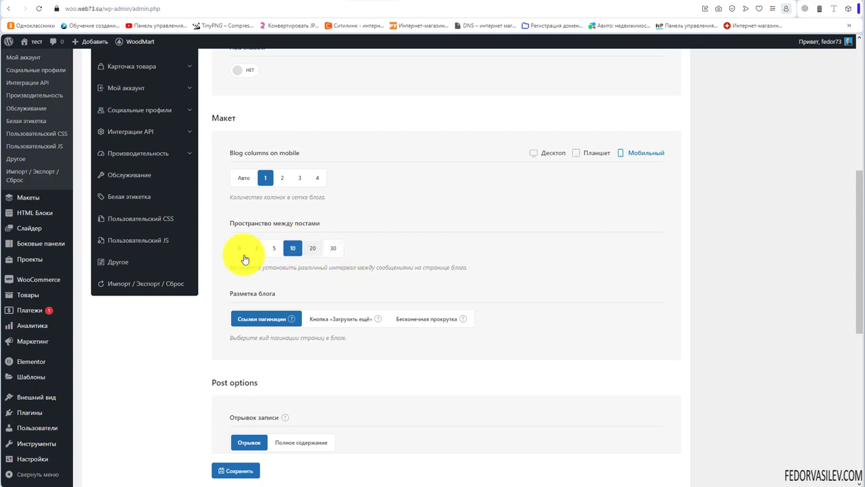
# Compare the pagination previews under Разметка блога, choose Кнопка «Загрузить ещё» and save the theme settings
pyautogui.moveTo(291, 324)
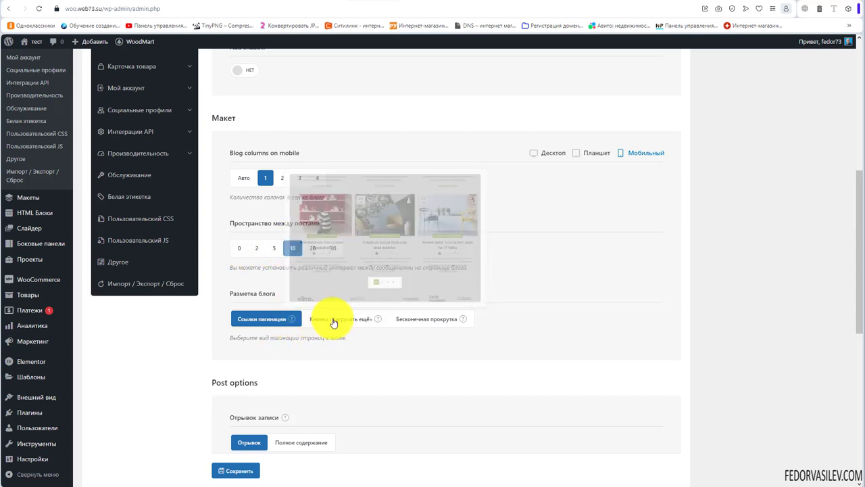
pyautogui.moveTo(379, 321)
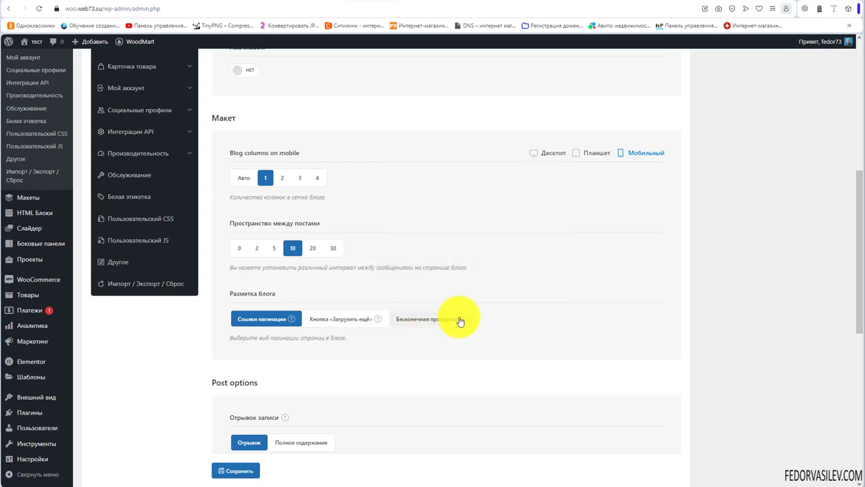
pyautogui.moveTo(464, 320)
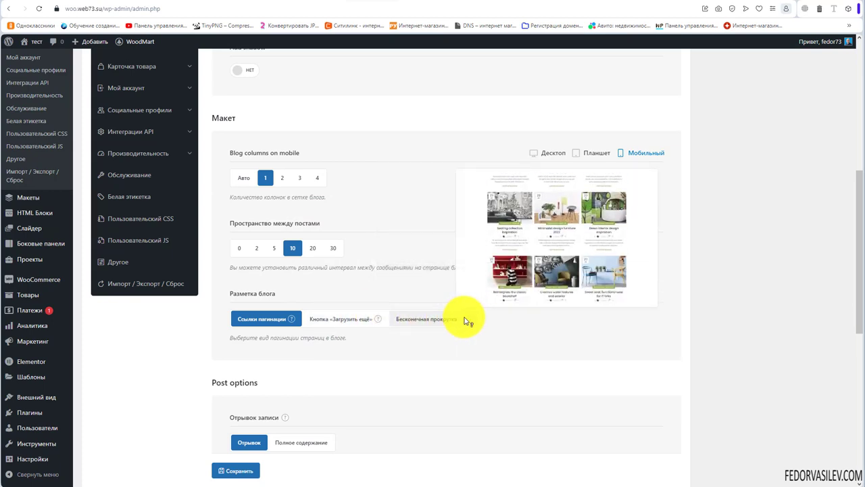
pyautogui.click(345, 323)
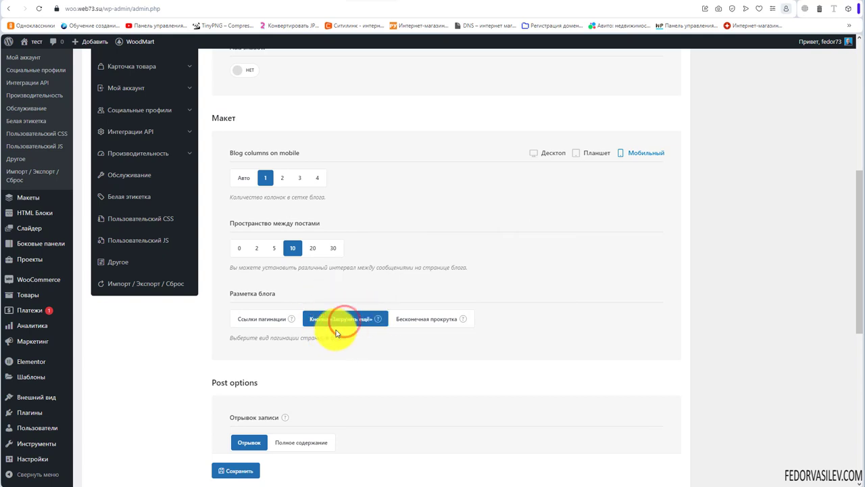
pyautogui.scroll(-2, 343, 317)
pyautogui.click(231, 470)
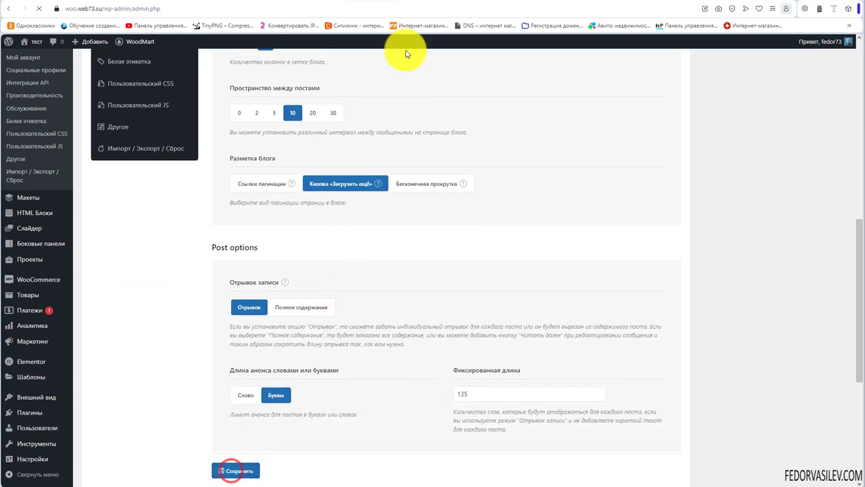
# Reload the live Блог page and examine the masonry grid and its spacing down to the footer
pyautogui.click(415, 4)
pyautogui.click(40, 10)
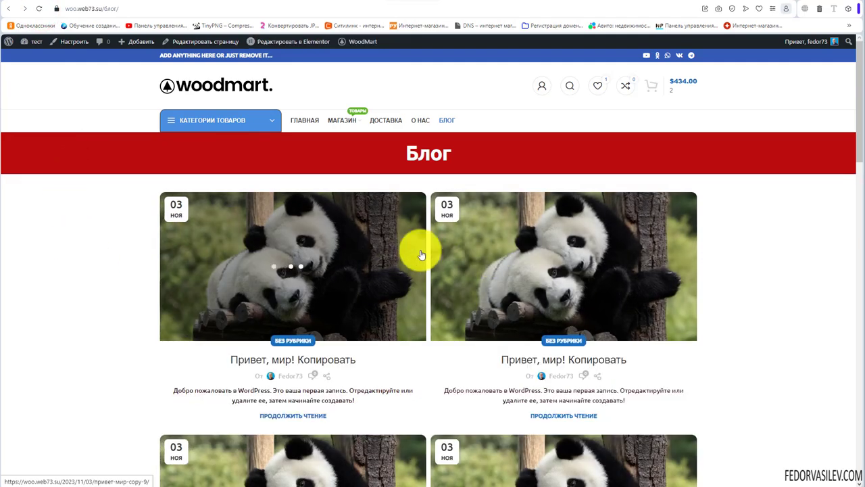
pyautogui.scroll(-7, 264, 201)
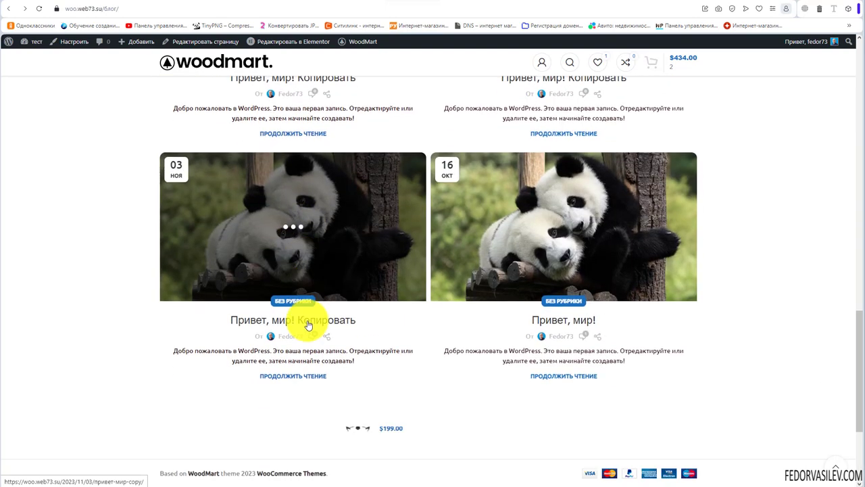
pyautogui.scroll(-2, 397, 354)
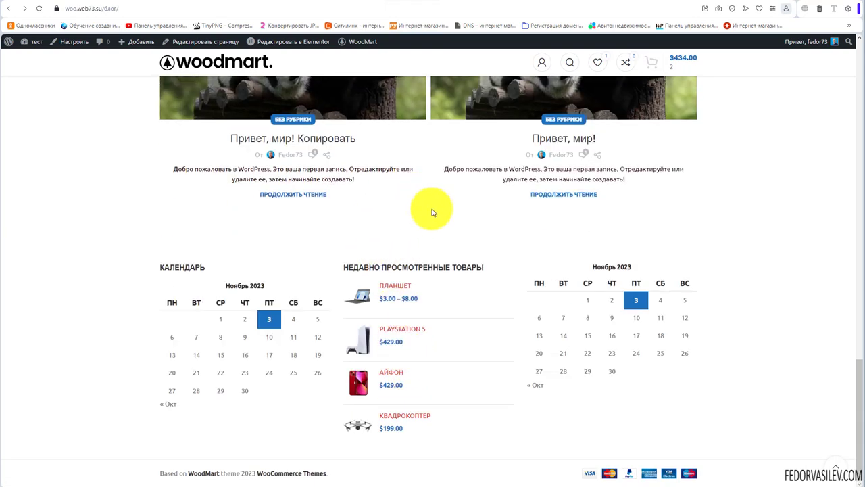
pyautogui.scroll(4, 394, 261)
pyautogui.scroll(8, 394, 261)
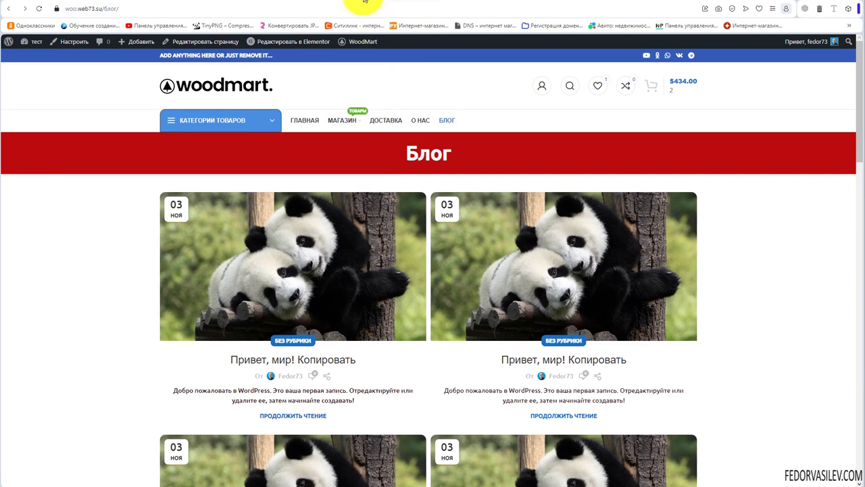
# Return to the blog archive theme settings, try Полное содержание for Отрывок записи, and set it back to Отрывок
pyautogui.click(365, 4)
pyautogui.scroll(-4, 435, 278)
pyautogui.moveTo(286, 236)
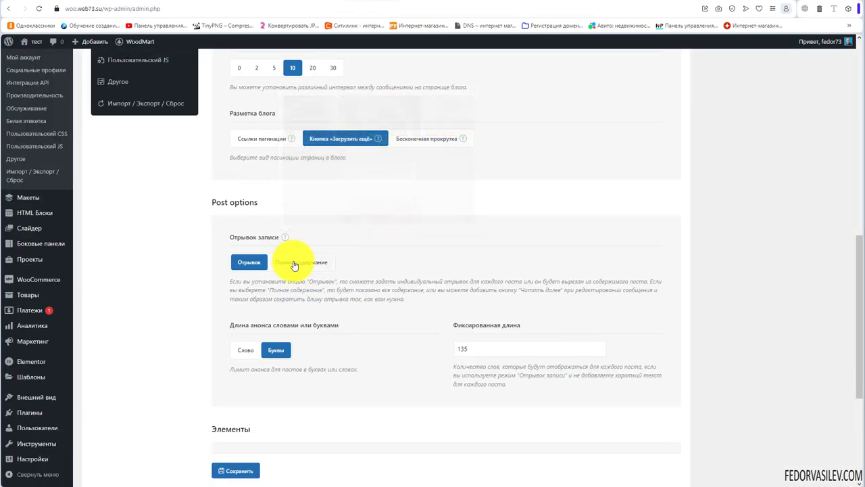
pyautogui.click(296, 263)
pyautogui.click(249, 265)
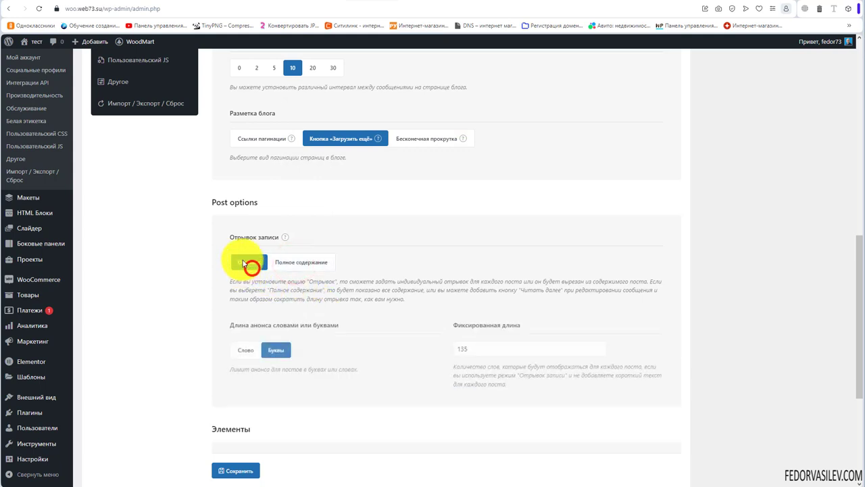
pyautogui.click(303, 261)
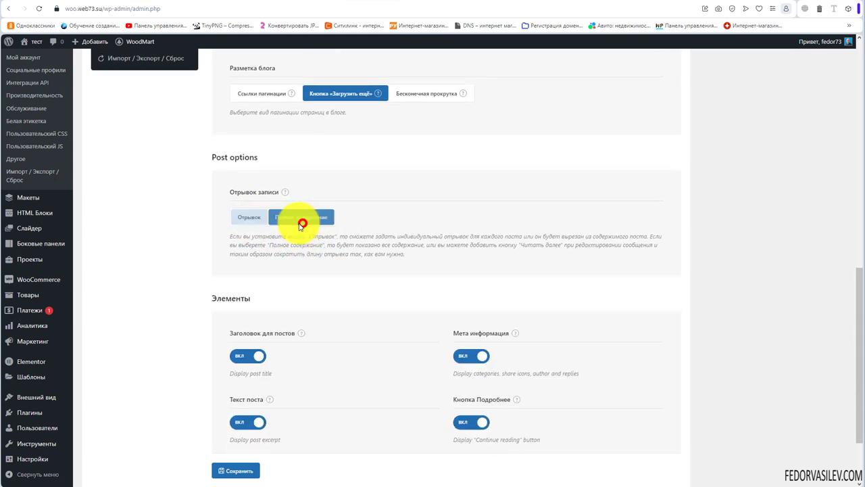
pyautogui.click(255, 222)
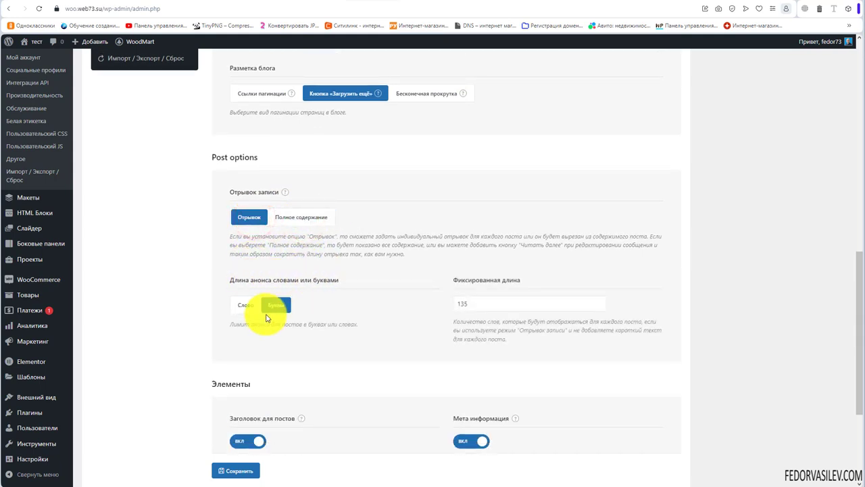
# Try measuring the post excerpt length in words (Слово), and switch it back to Буквы
pyautogui.click(247, 311)
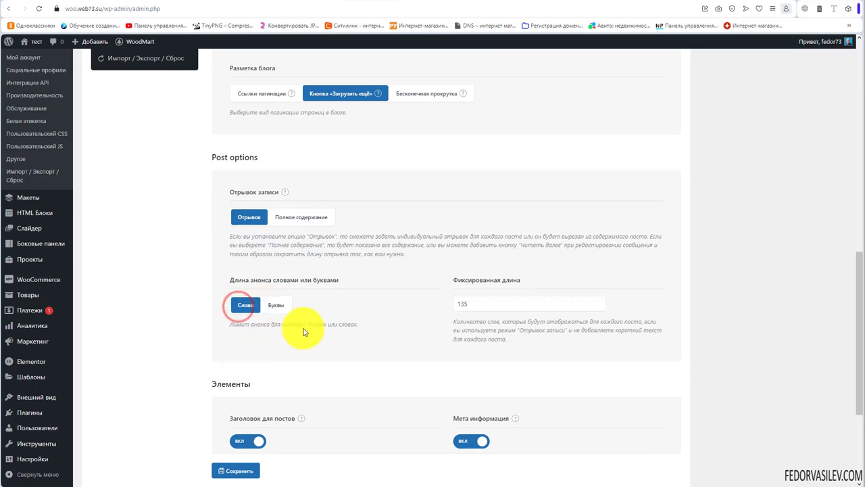
pyautogui.doubleClick(467, 303)
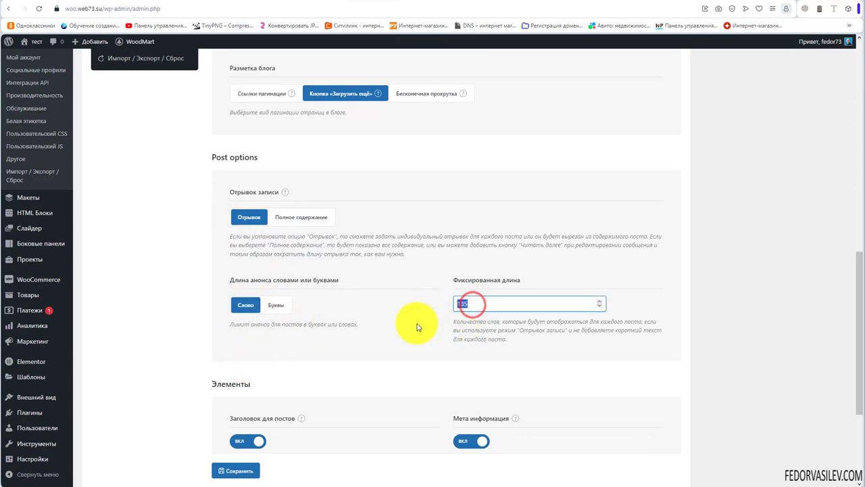
pyautogui.click(269, 306)
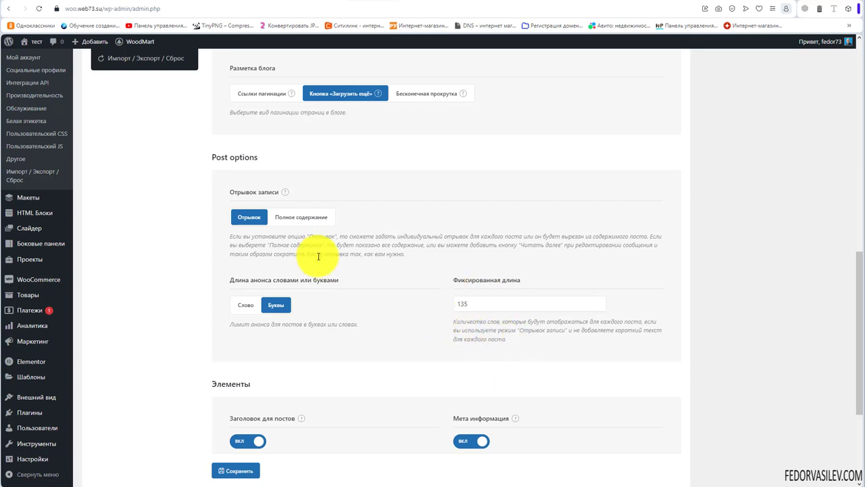
# Preview the Элементы options and try toggling Заголовок для постов, Мета информация and Текст поста, leaving each enabled
pyautogui.scroll(-2, 354, 218)
pyautogui.scroll(-1, 359, 227)
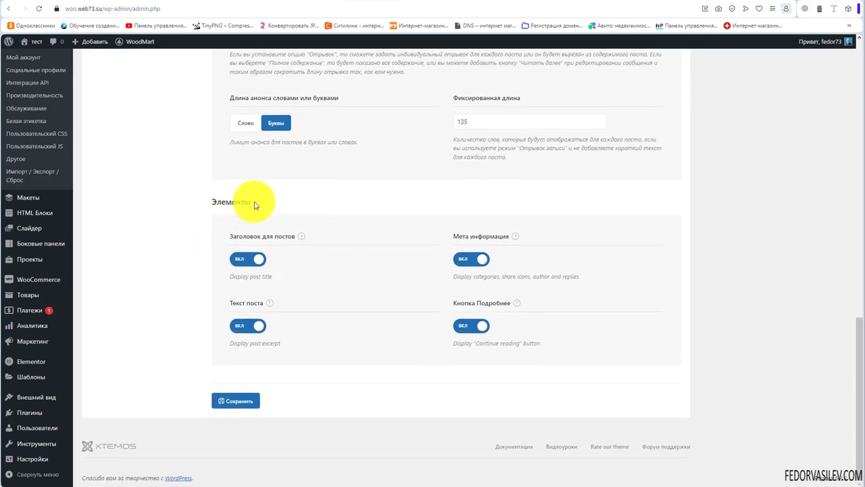
pyautogui.moveTo(303, 240)
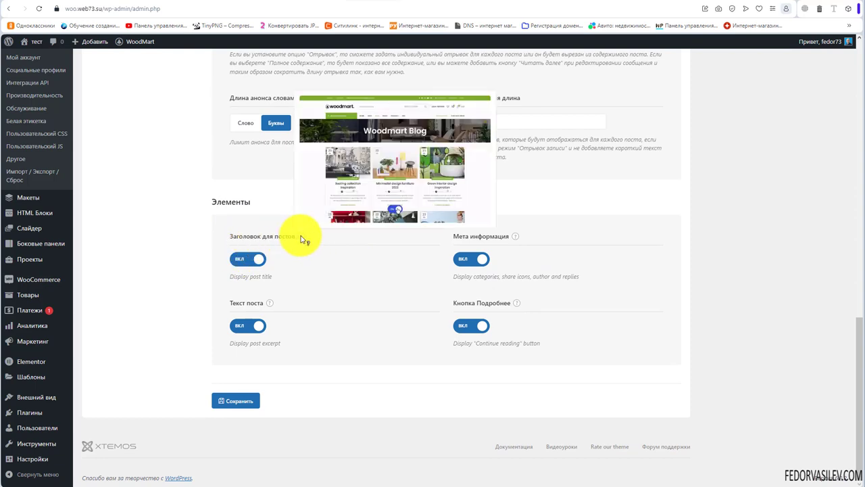
pyautogui.click(242, 259)
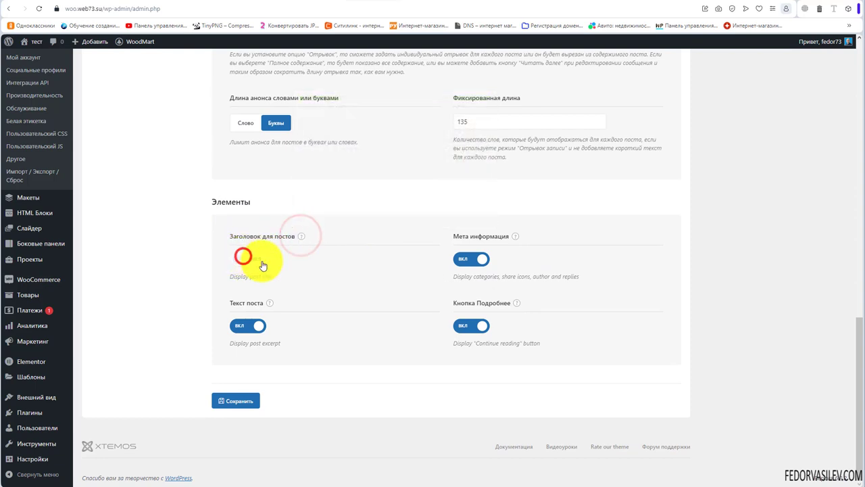
pyautogui.click(257, 258)
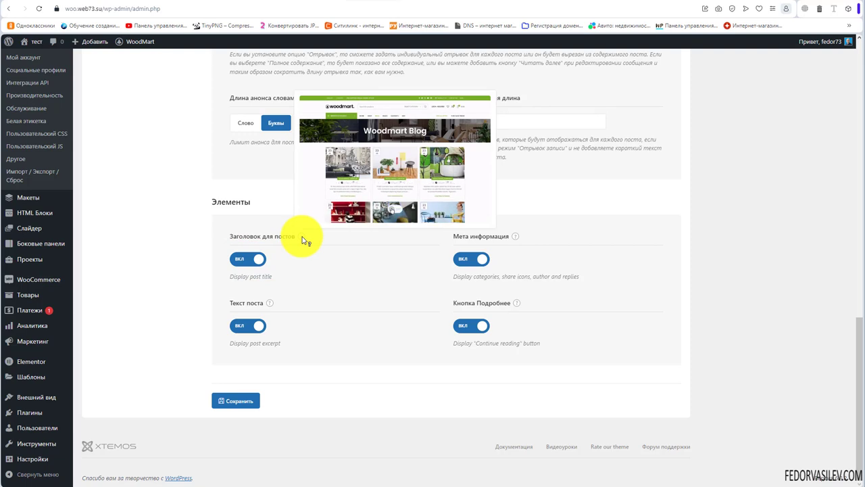
pyautogui.moveTo(515, 237)
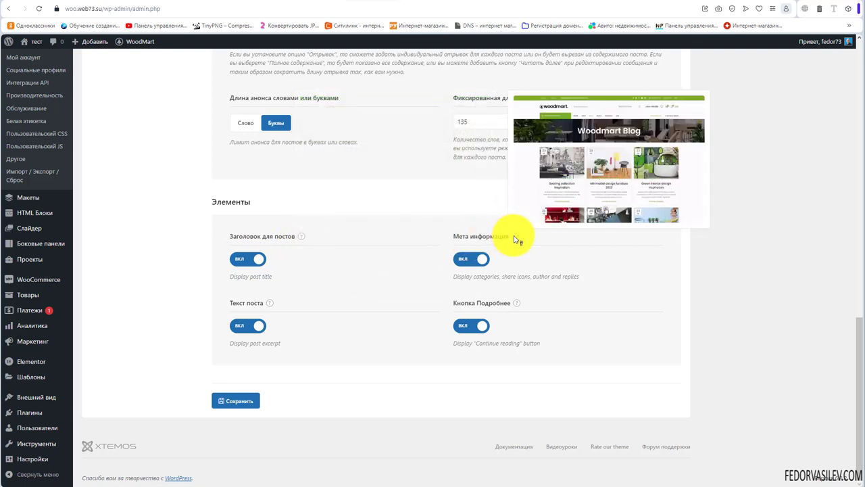
pyautogui.click(476, 260)
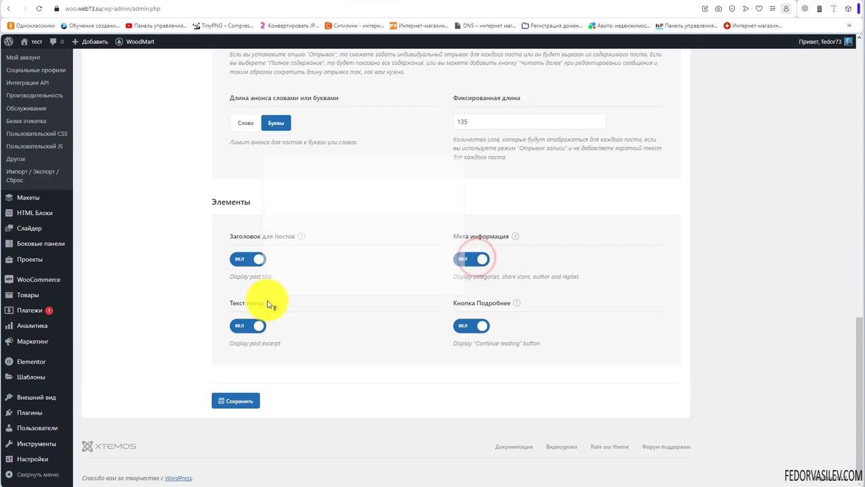
pyautogui.moveTo(269, 304)
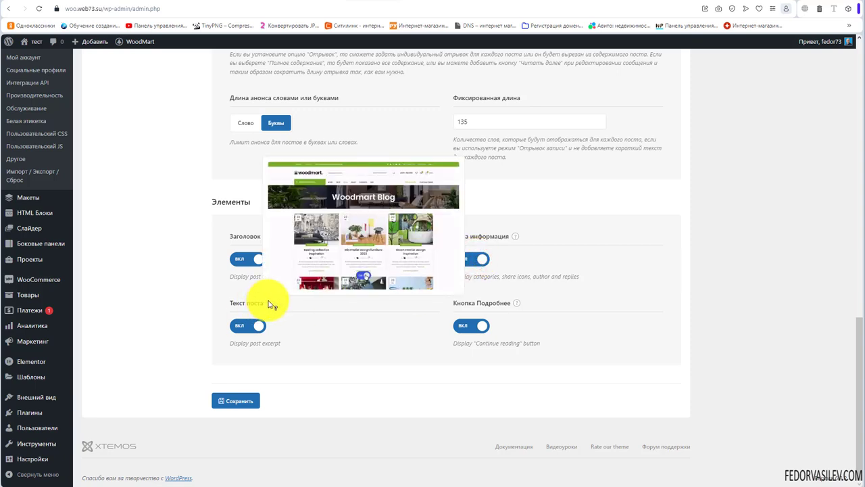
pyautogui.click(243, 329)
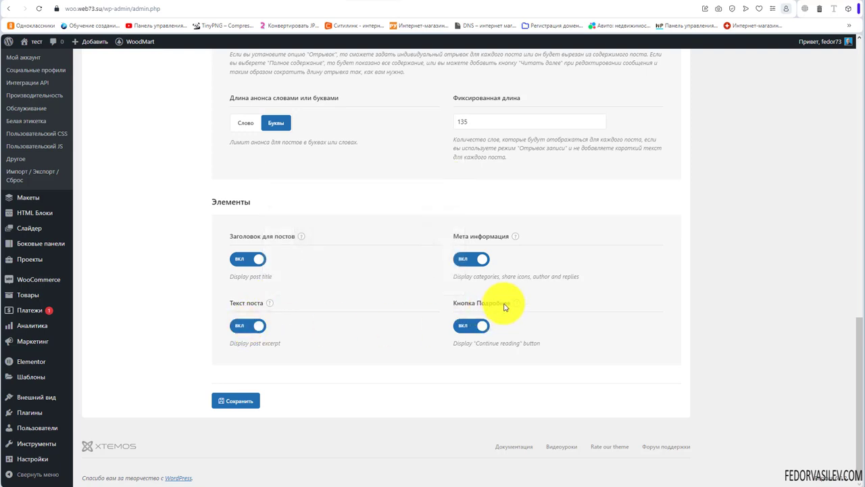
# Turn off the Кнопка Подробнее element for archive posts and save the theme settings
pyautogui.moveTo(517, 304)
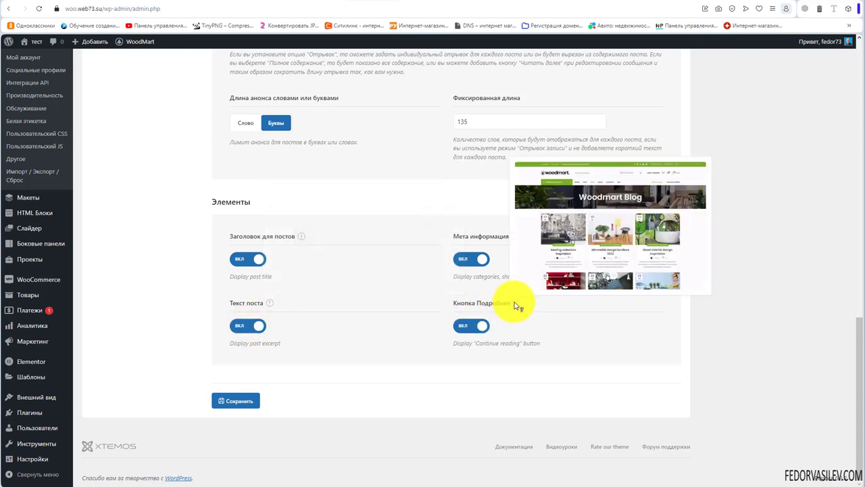
pyautogui.click(463, 325)
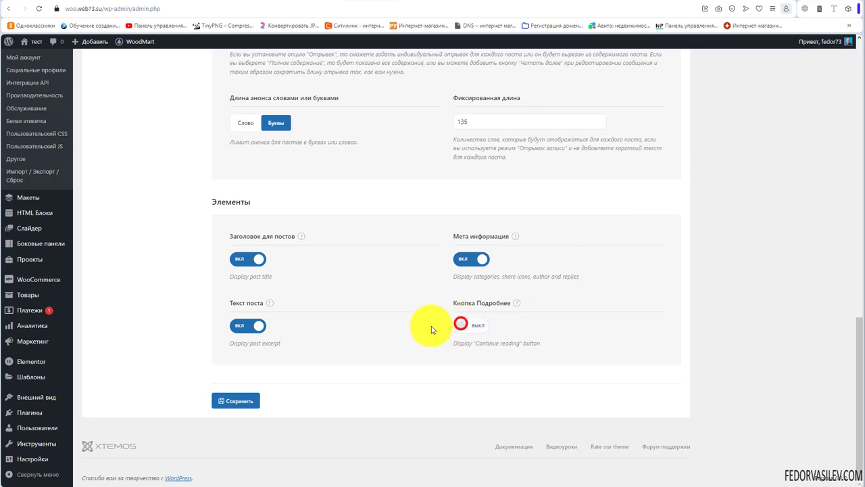
pyautogui.click(240, 402)
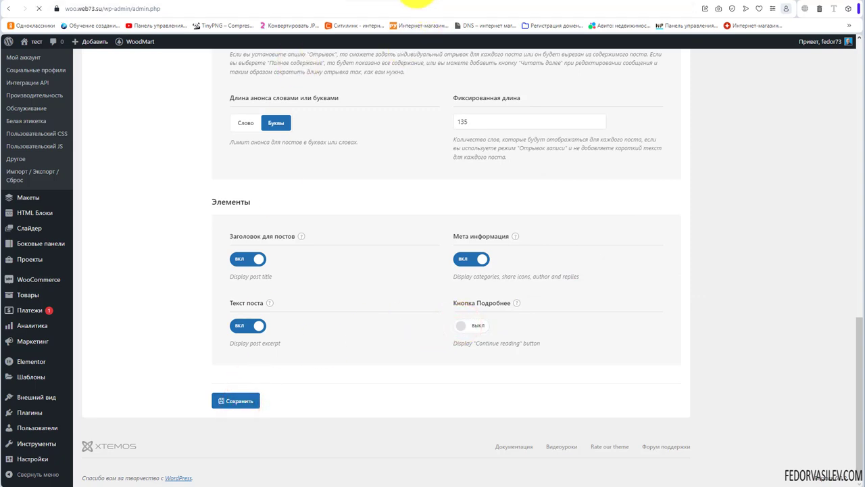
pyautogui.click(418, 1)
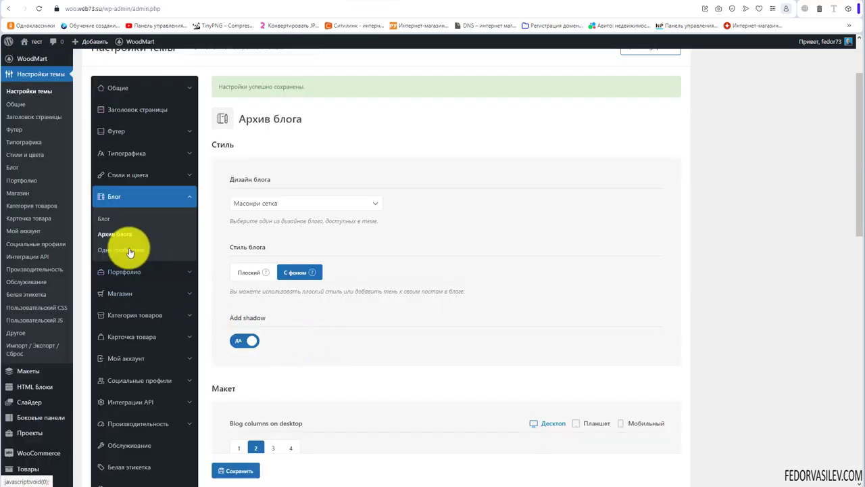
# Open the Одно сообщение blog settings, and open a post from the live Блог page to examine its single-post layout
pyautogui.click(125, 248)
pyautogui.click(409, 2)
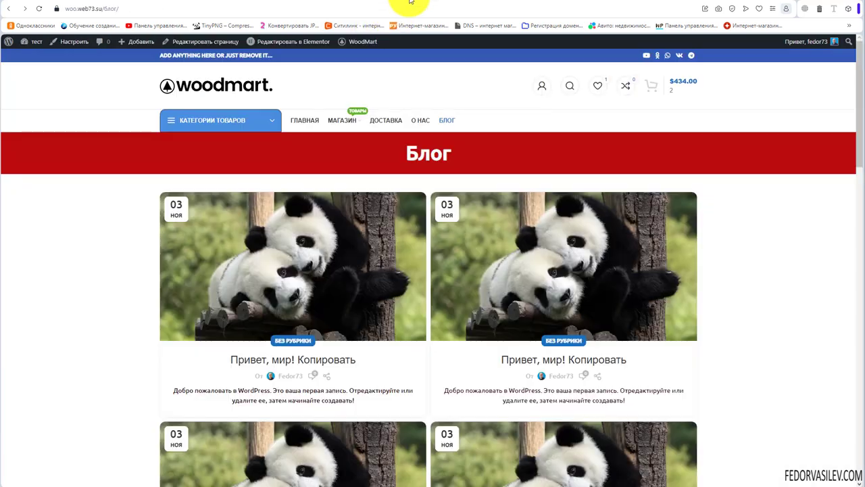
pyautogui.click(231, 246)
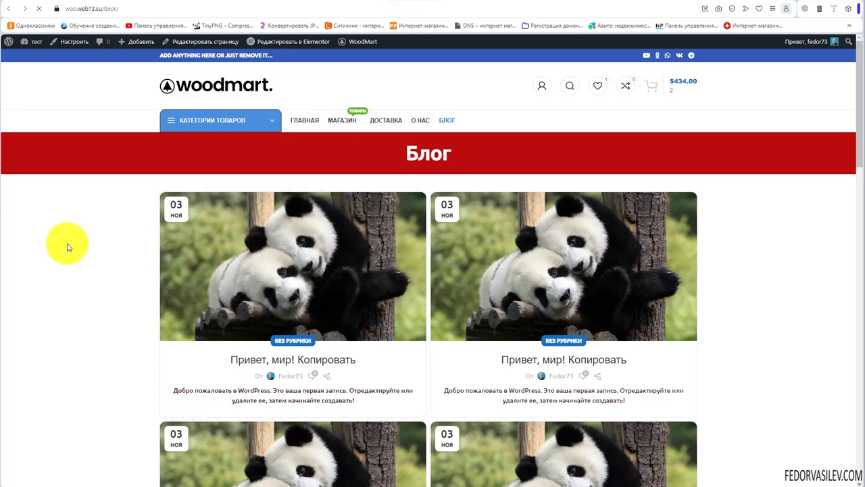
pyautogui.scroll(-10, 251, 222)
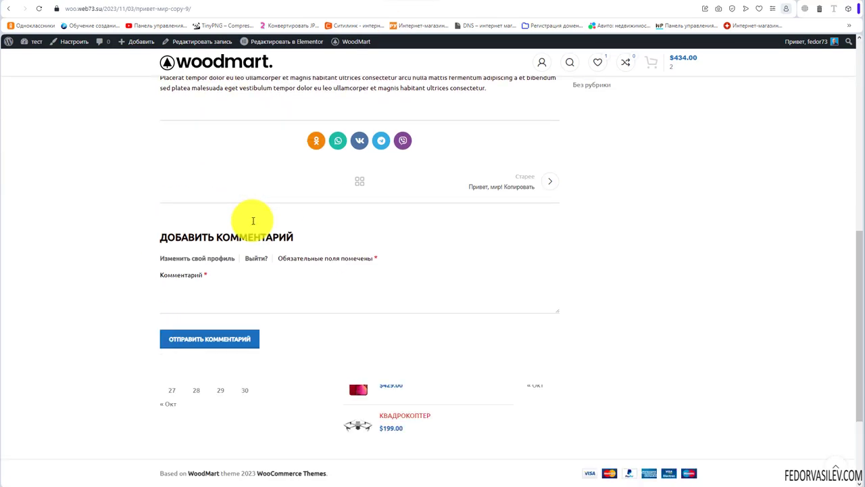
pyautogui.scroll(-2, 238, 241)
pyautogui.scroll(3, 241, 240)
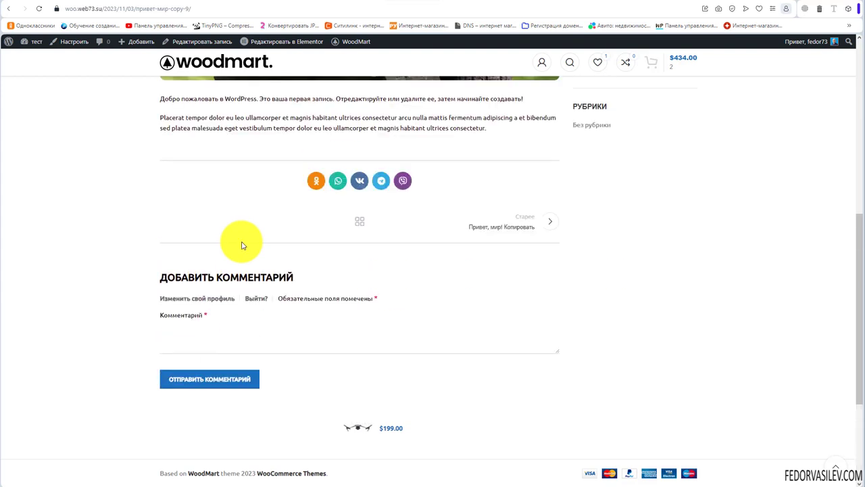
# Compare the single post design previews in the theme settings and set Тип дизайна одиночной записи to Большое изображение
pyautogui.hotkey('alt', 'Left')
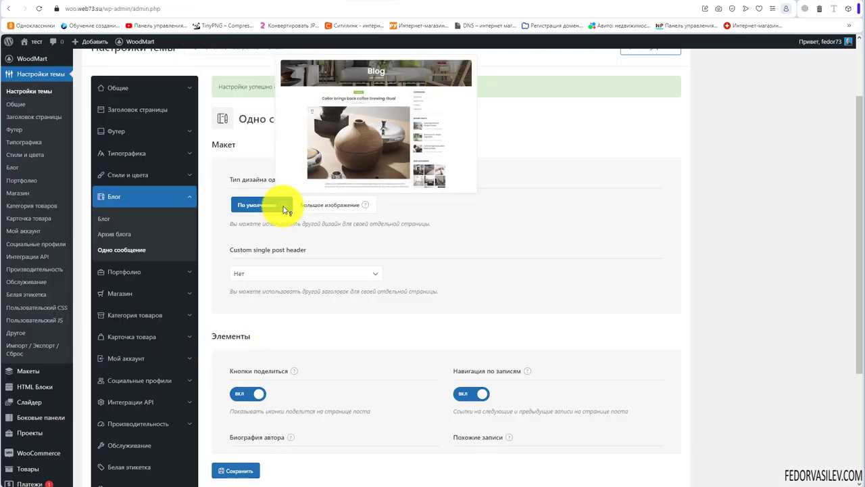
pyautogui.moveTo(370, 207)
pyautogui.click(329, 205)
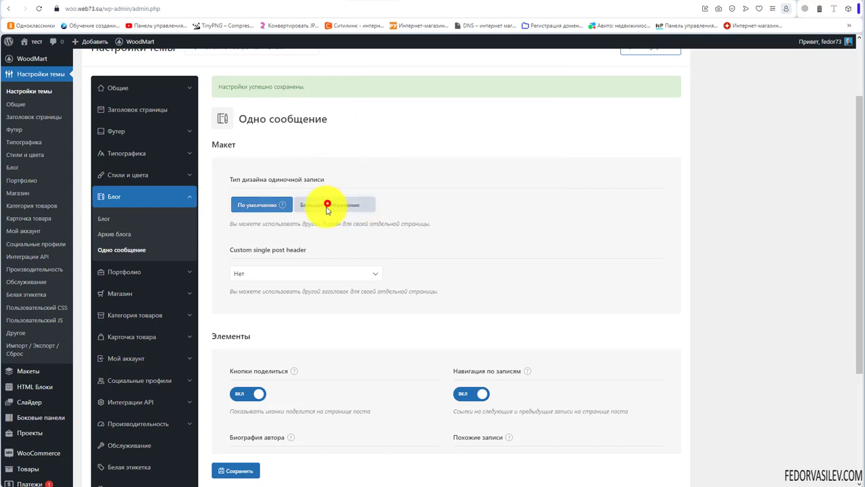
# Examine the choices available for Custom single post header, keeping Нет
pyautogui.moveTo(232, 249); pyautogui.dragTo(289, 258)
pyautogui.click(328, 256)
pyautogui.click(376, 278)
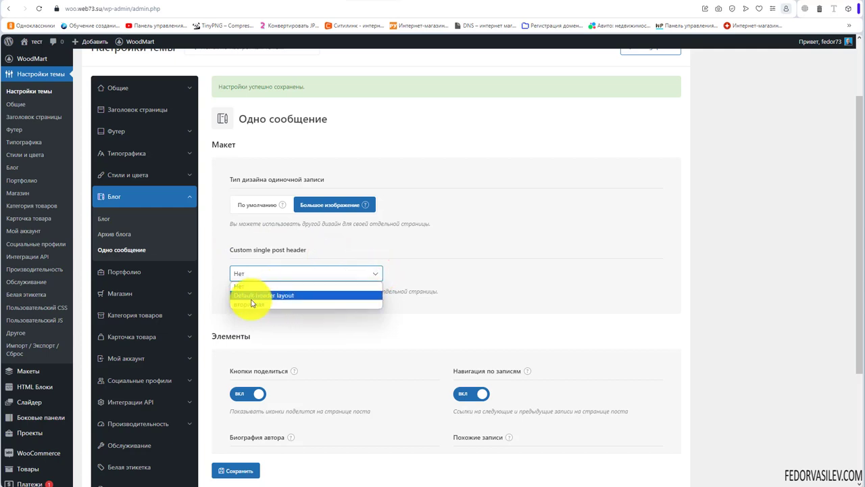
pyautogui.click(453, 280)
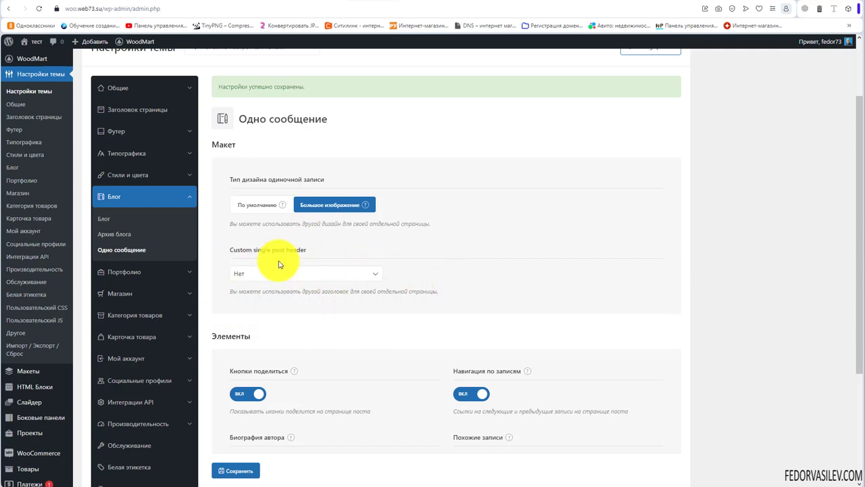
pyautogui.scroll(-3, 405, 271)
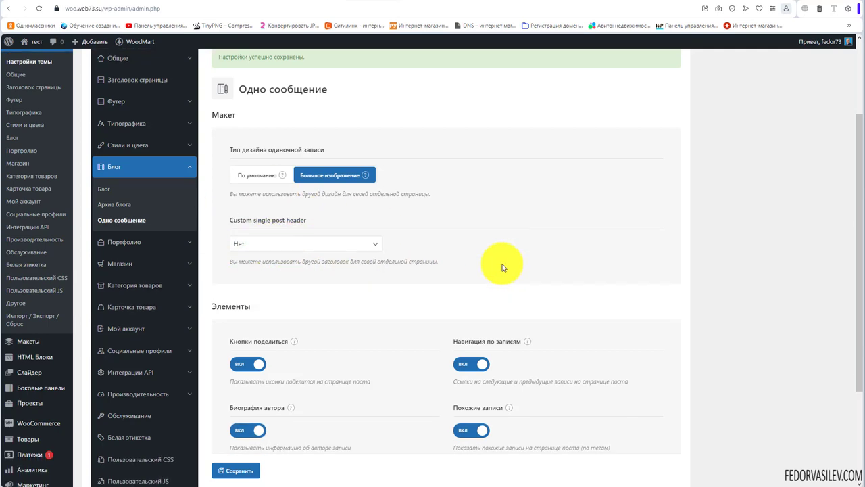
pyautogui.click(261, 162)
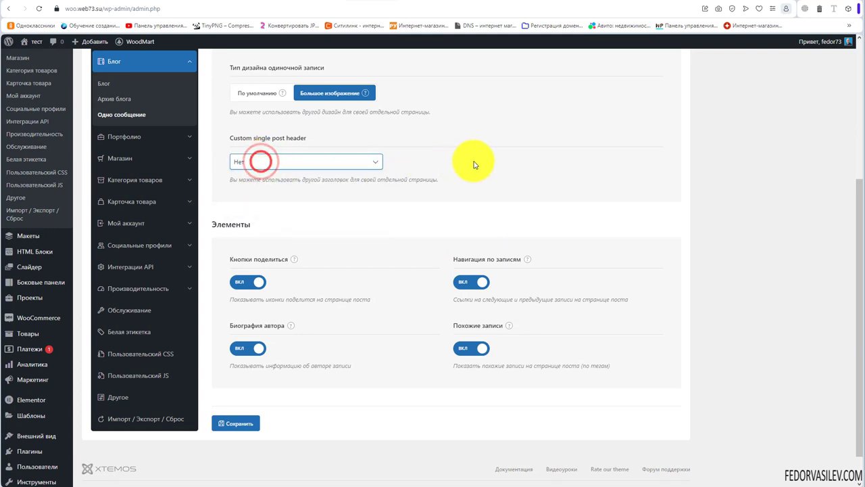
# Review the previews for the share buttons, post navigation, author biography and related posts elements, and save the theme settings
pyautogui.moveTo(296, 262)
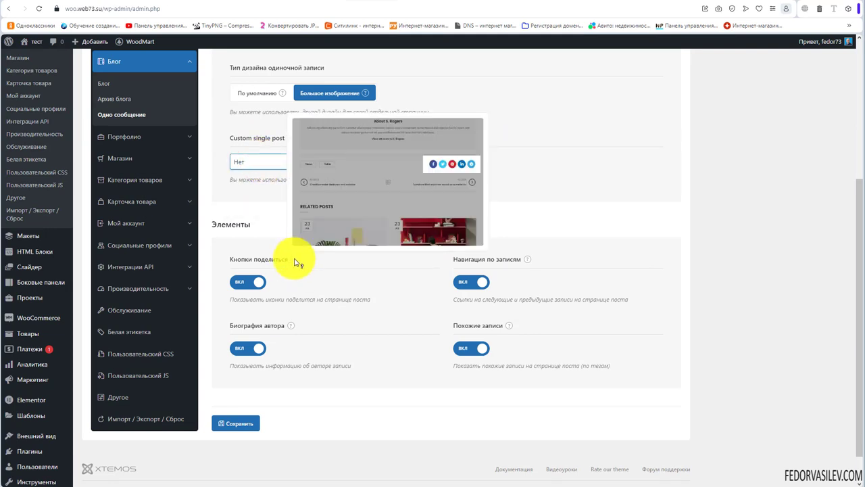
pyautogui.moveTo(528, 262)
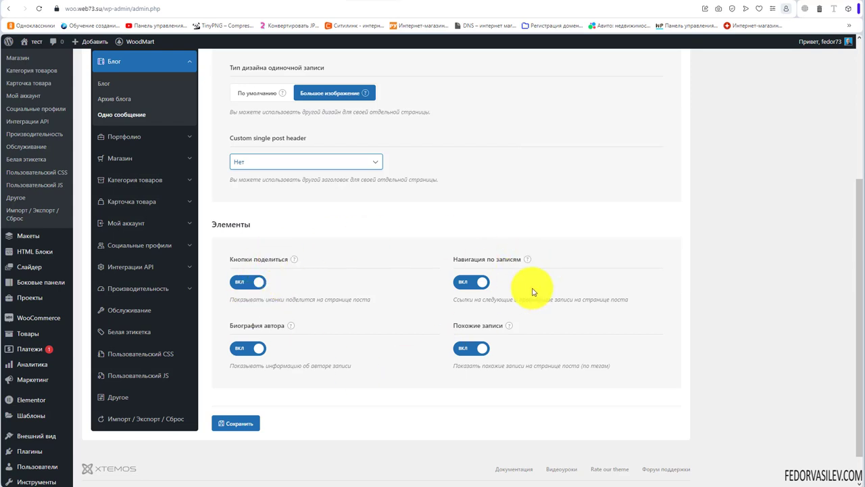
pyautogui.moveTo(293, 330)
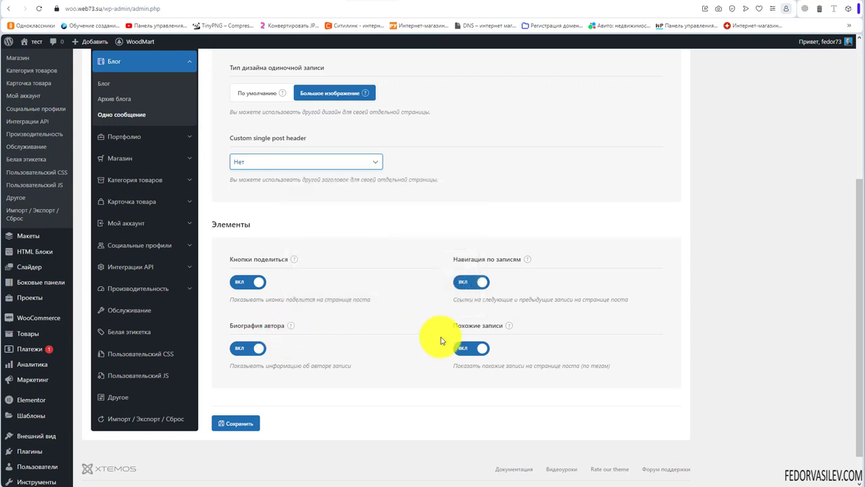
pyautogui.moveTo(510, 329)
pyautogui.click(245, 423)
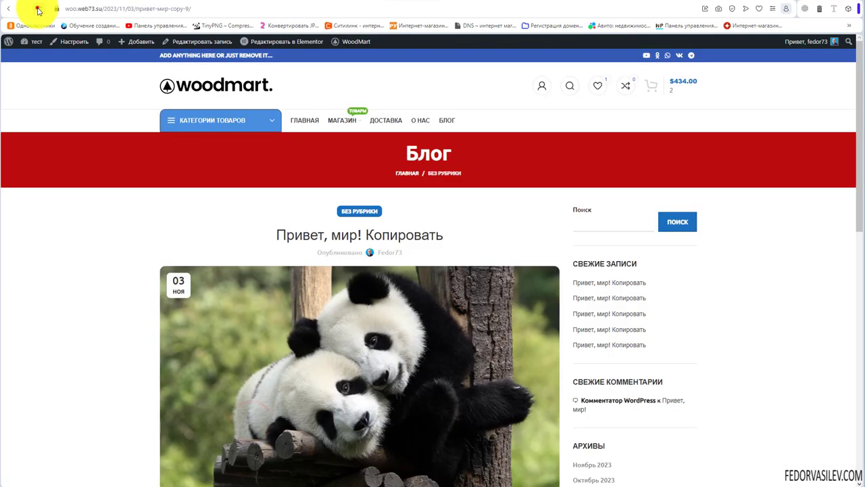
# Reload the live single post and examine its large-image header and the layout down to the footer
pyautogui.click(39, 8)
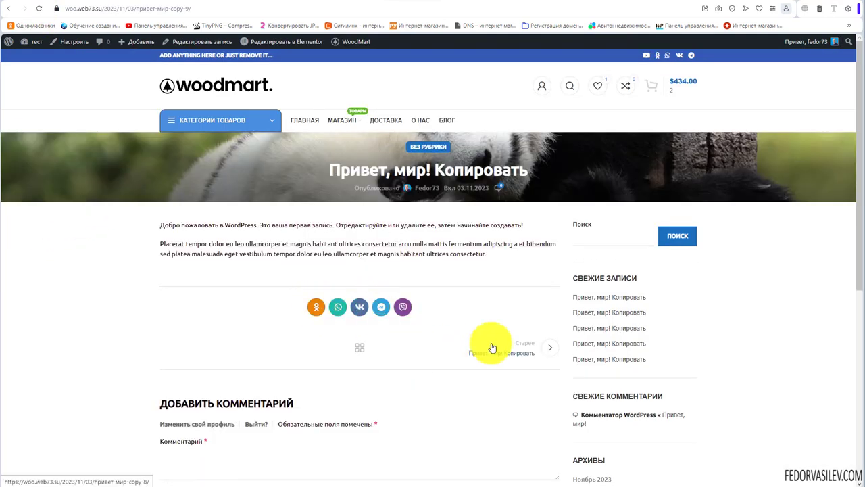
pyautogui.scroll(-5, 358, 314)
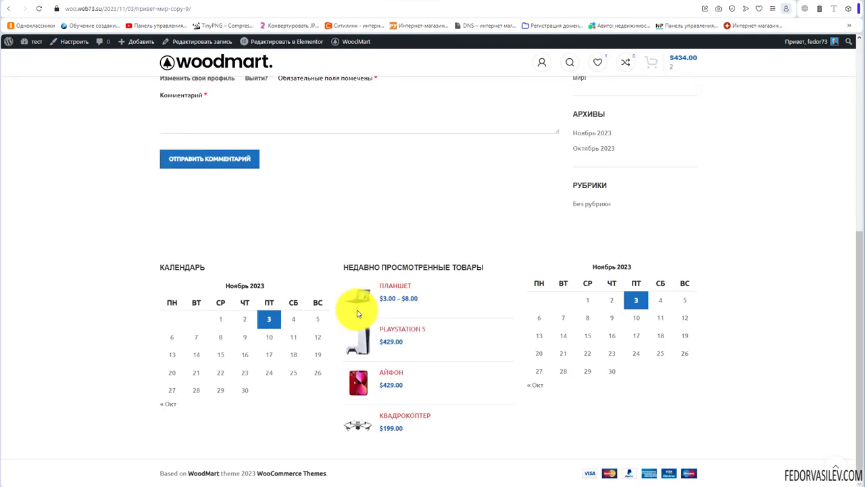
# Open the administrator's user profile in the dashboard and locate the Биография field used for the author information
pyautogui.scroll(5, 359, 315)
pyautogui.click(363, 5)
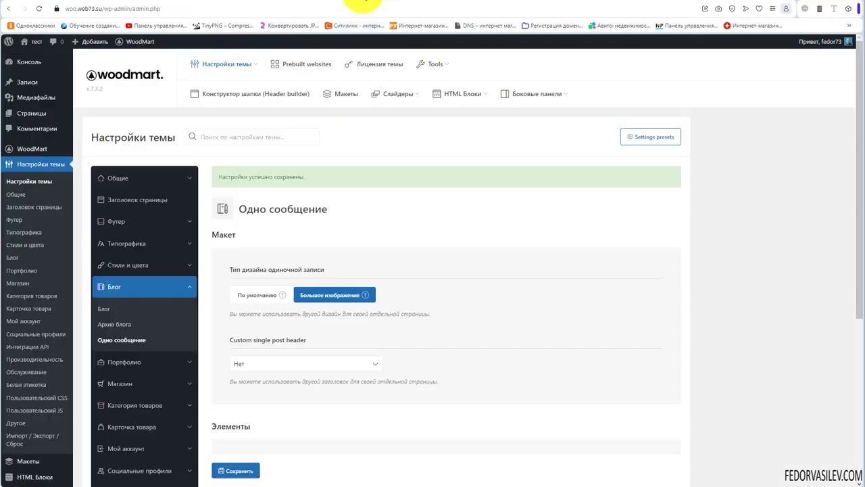
pyautogui.scroll(-3, 53, 340)
pyautogui.moveTo(37, 333)
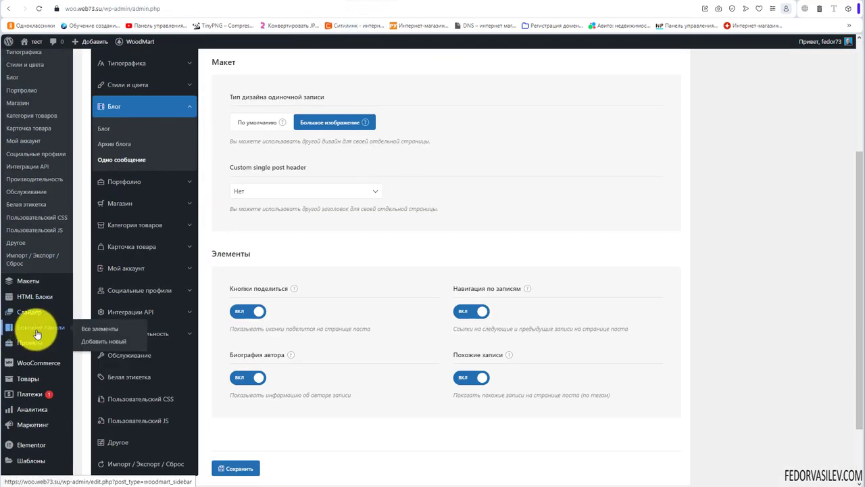
pyautogui.scroll(-2, 37, 325)
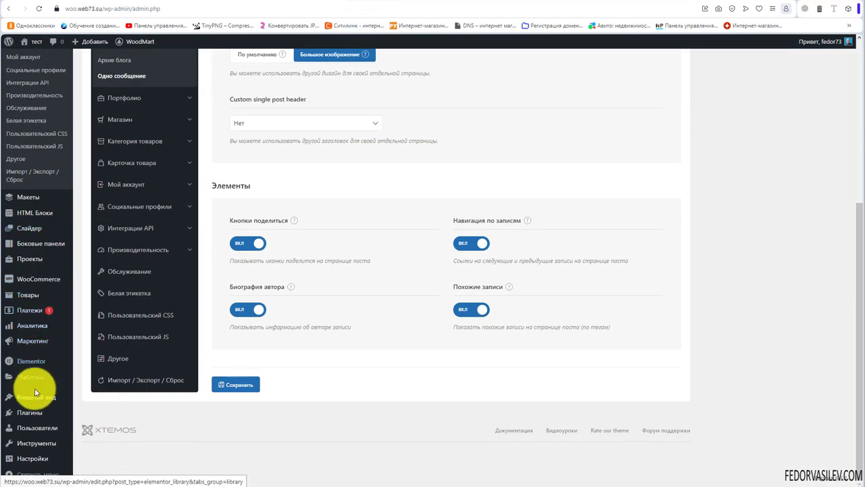
pyautogui.click(32, 431)
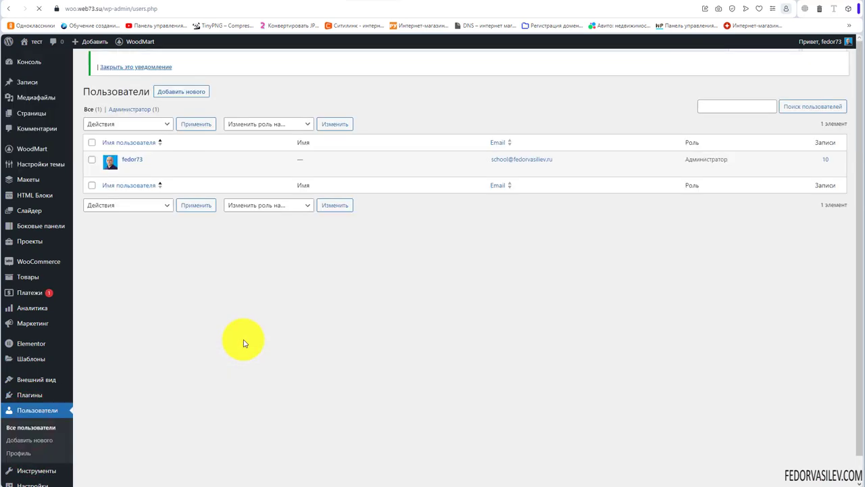
pyautogui.scroll(-5, 284, 247)
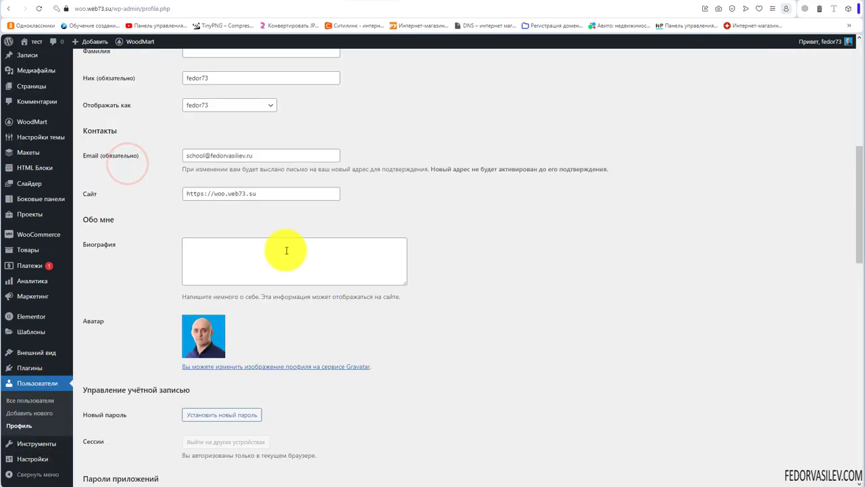
pyautogui.click(206, 254)
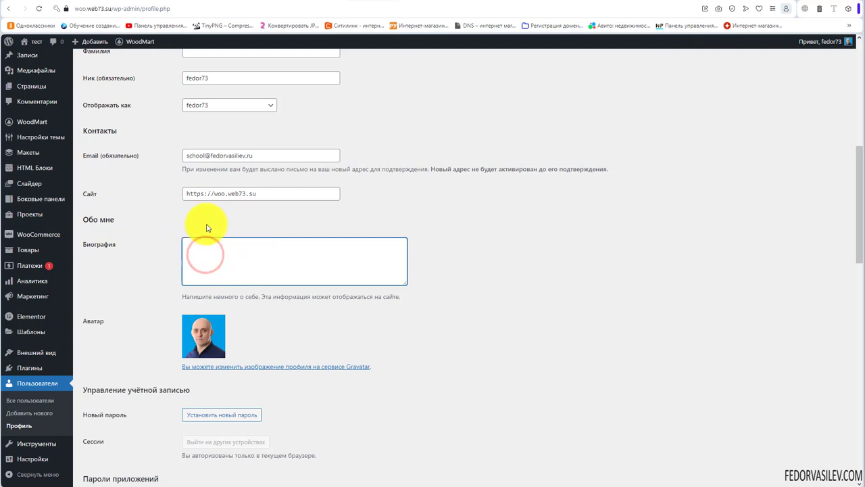
# Review the remaining profile fields, from the avatar and account management to the customer's billing and shipping addresses
pyautogui.scroll(-2, 251, 257)
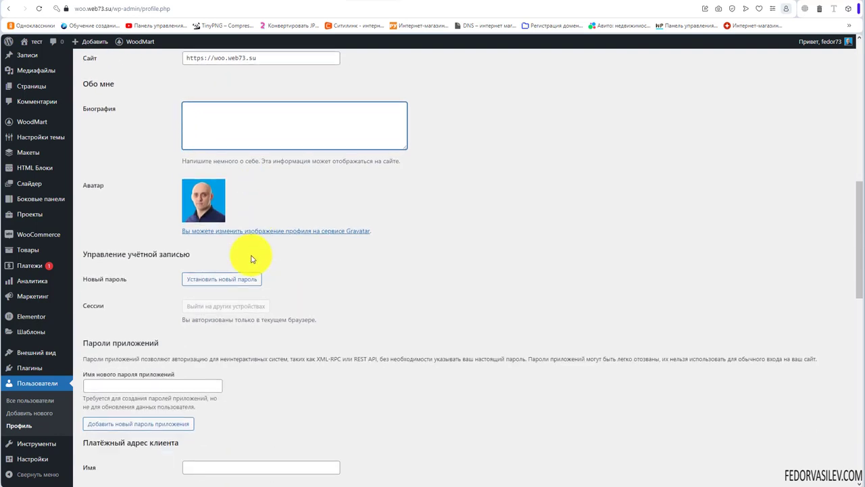
pyautogui.scroll(-3, 253, 257)
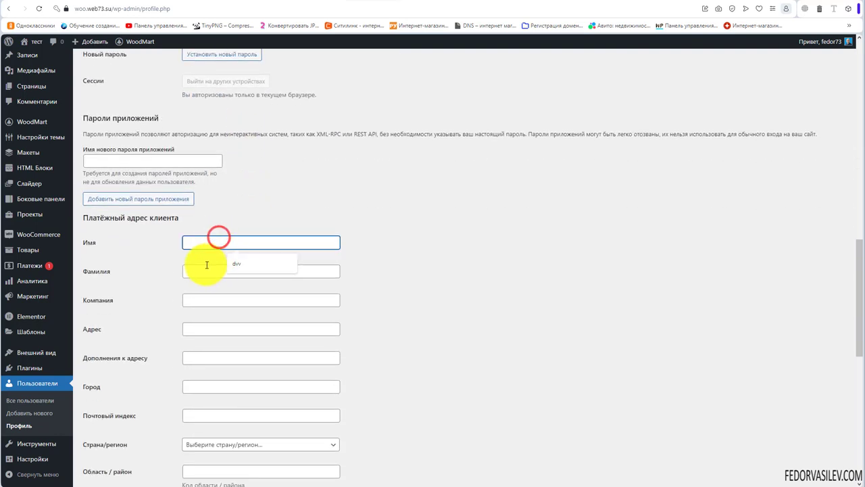
pyautogui.click(207, 267)
pyautogui.scroll(-5, 207, 264)
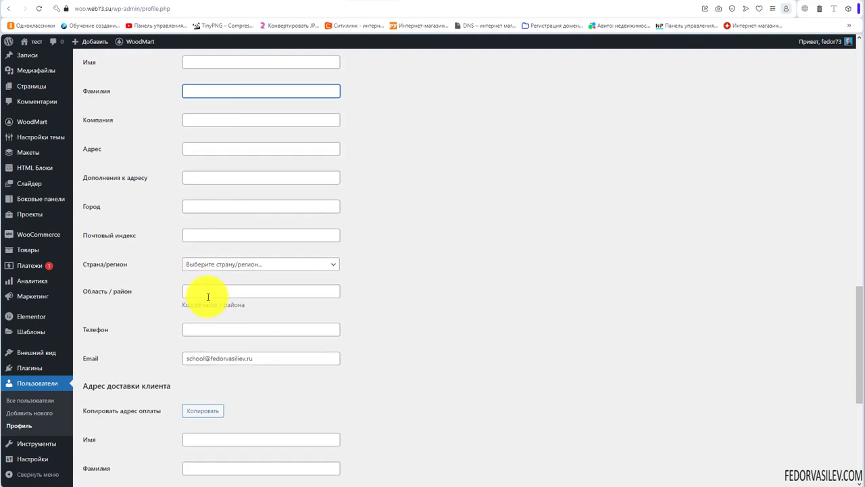
pyautogui.scroll(-8, 204, 176)
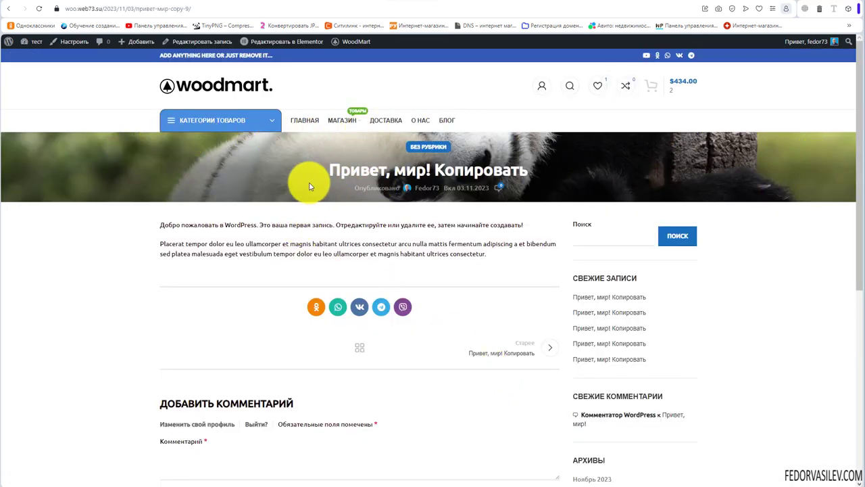
# Inspect the title over the live post's header image and return to the Одно сообщение theme settings to review the Большое изображение preview
pyautogui.moveTo(295, 163); pyautogui.dragTo(593, 175)
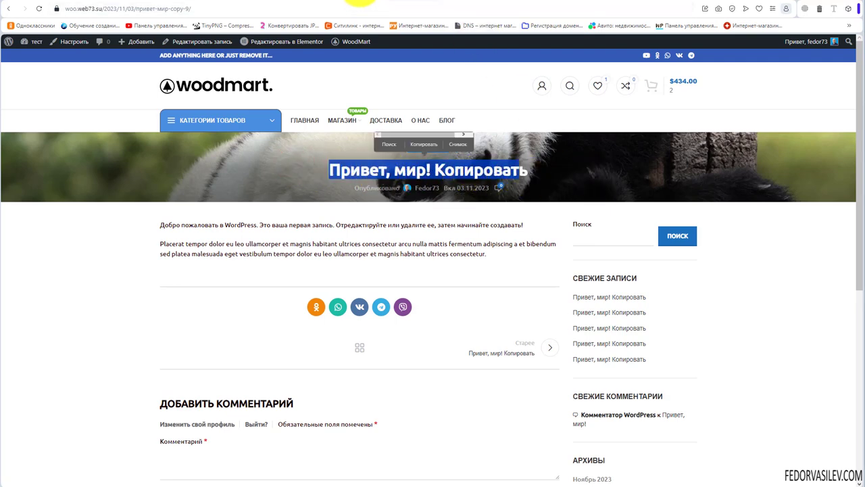
pyautogui.click(359, 2)
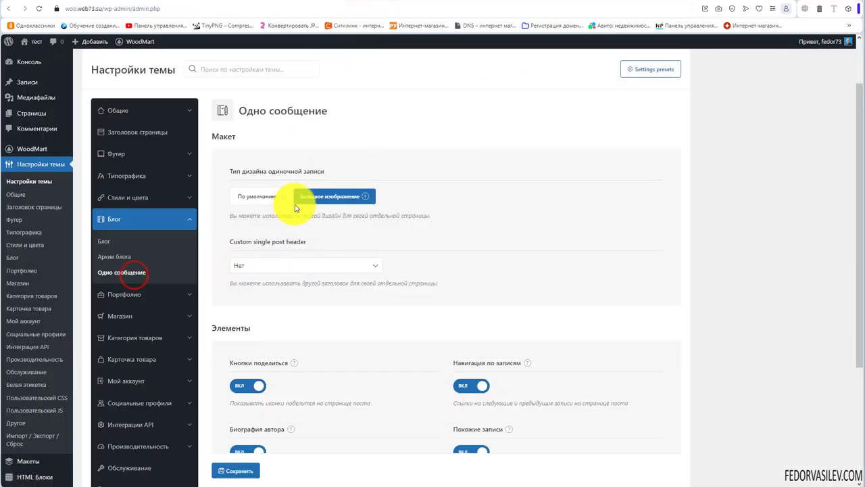
pyautogui.moveTo(364, 200)
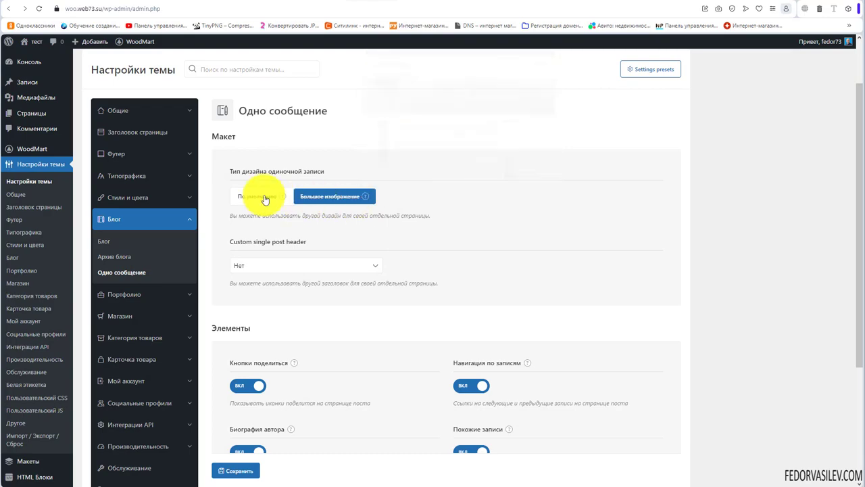